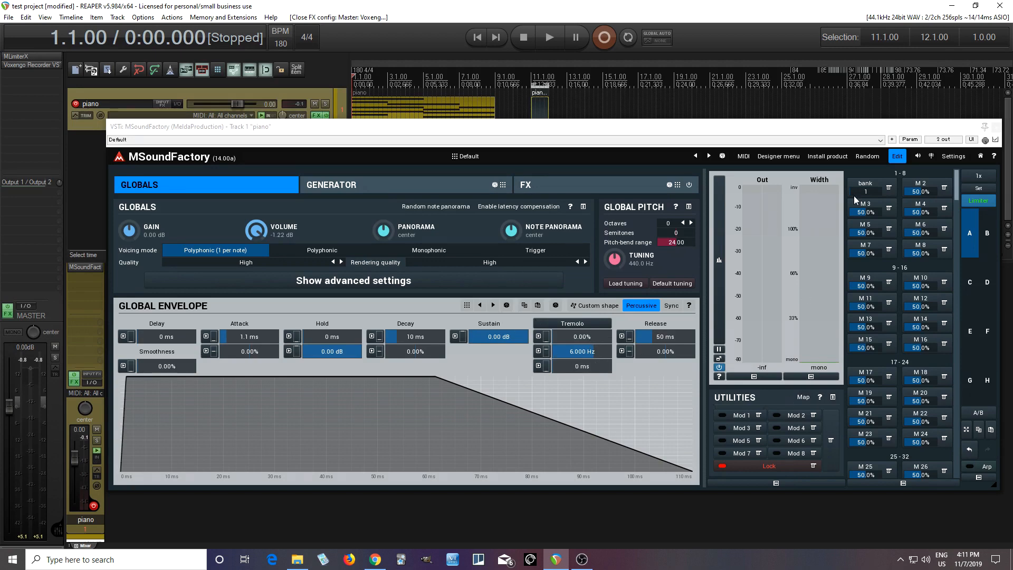
Play back the piano track to audition the patch with the bank control set to 2 and to 3
{"action": "left_click_drag", "start_coordinate": [869, 192], "coordinate": [868, 187]}
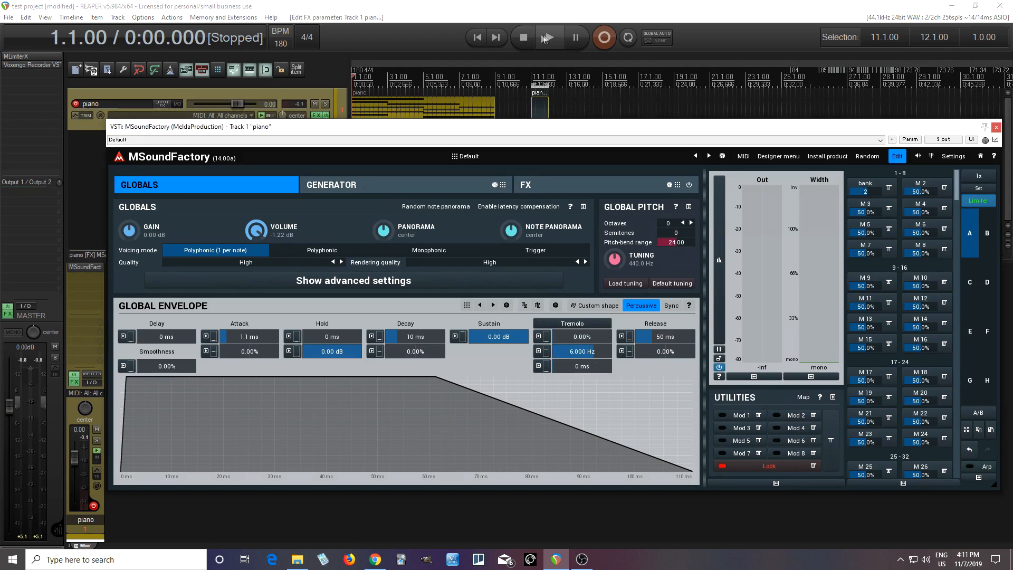
{"action": "key", "text": "space"}
{"action": "key", "text": "space"}
{"action": "scroll", "coordinate": [864, 196], "scroll_direction": "up", "scroll_amount": 1}
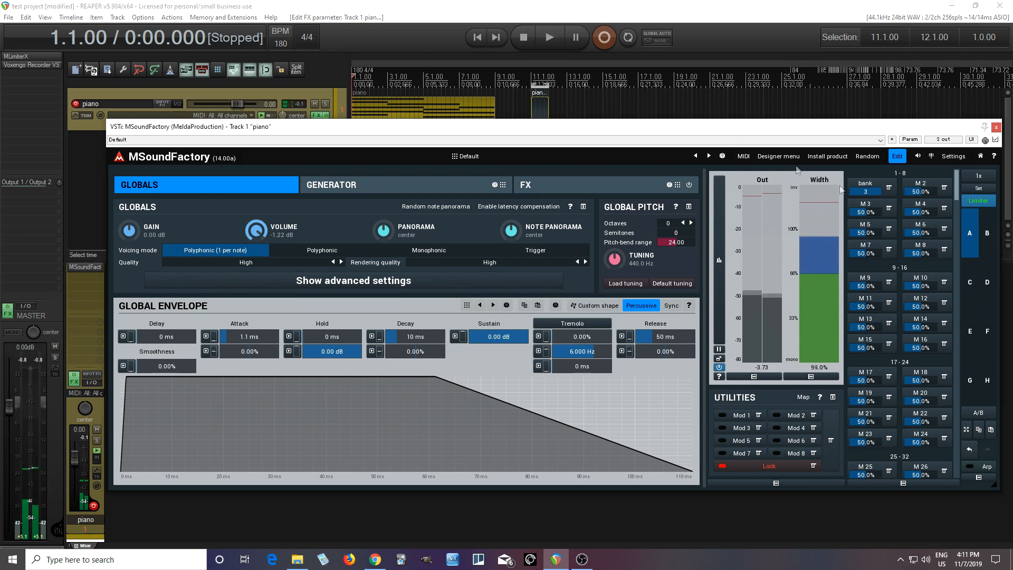
{"action": "left_click", "coordinate": [557, 38]}
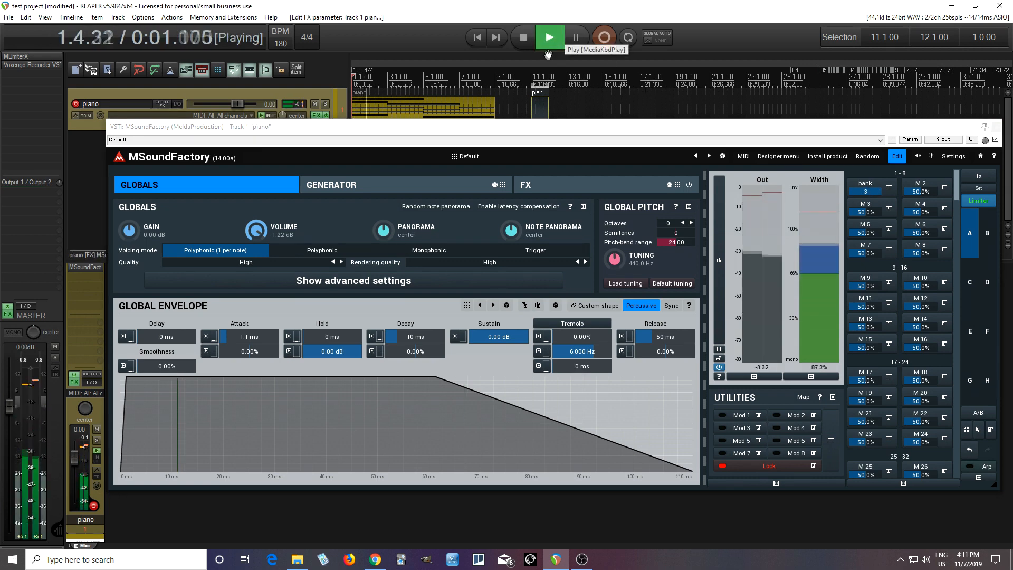
{"action": "left_click", "coordinate": [522, 38]}
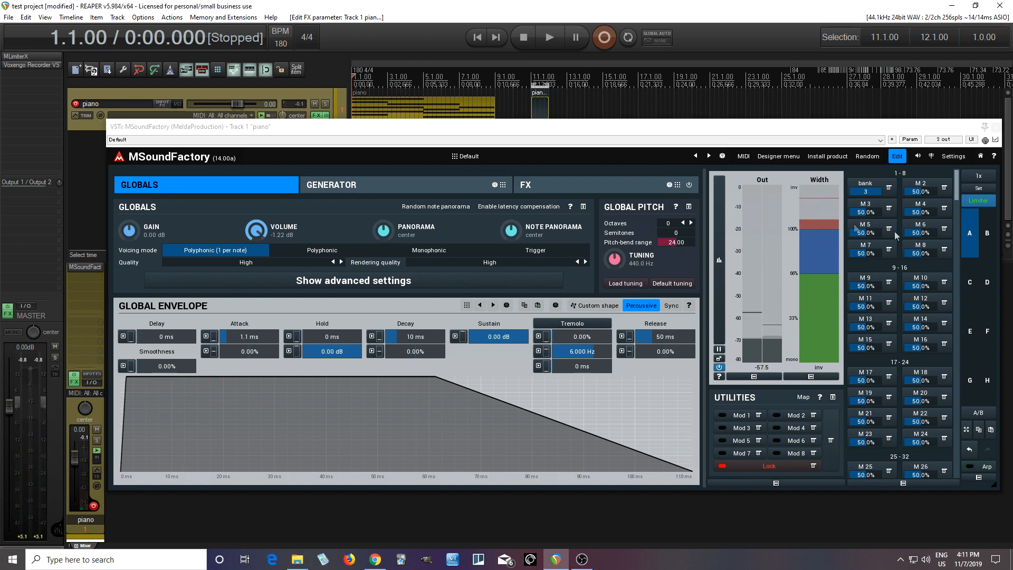
Set the bank control to 1 and play back the track to audition that sound
{"action": "left_click_drag", "start_coordinate": [874, 194], "coordinate": [855, 194]}
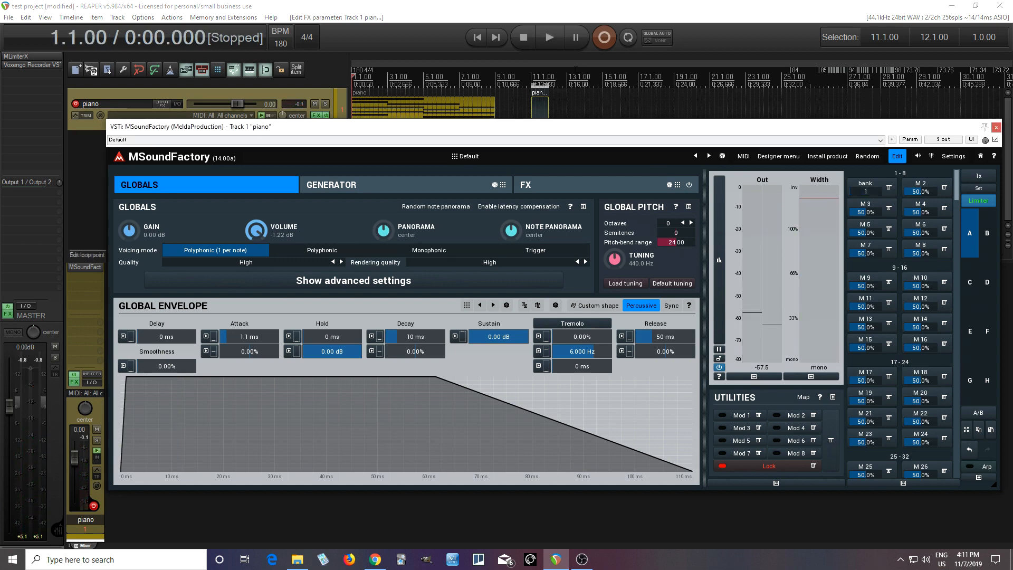
{"action": "left_click", "coordinate": [555, 35]}
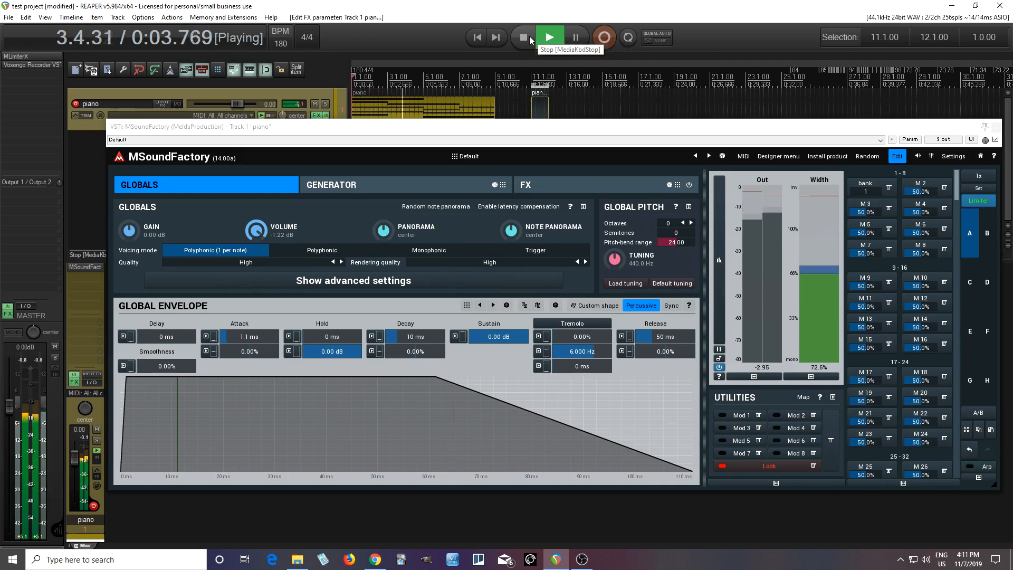
{"action": "left_click", "coordinate": [530, 36]}
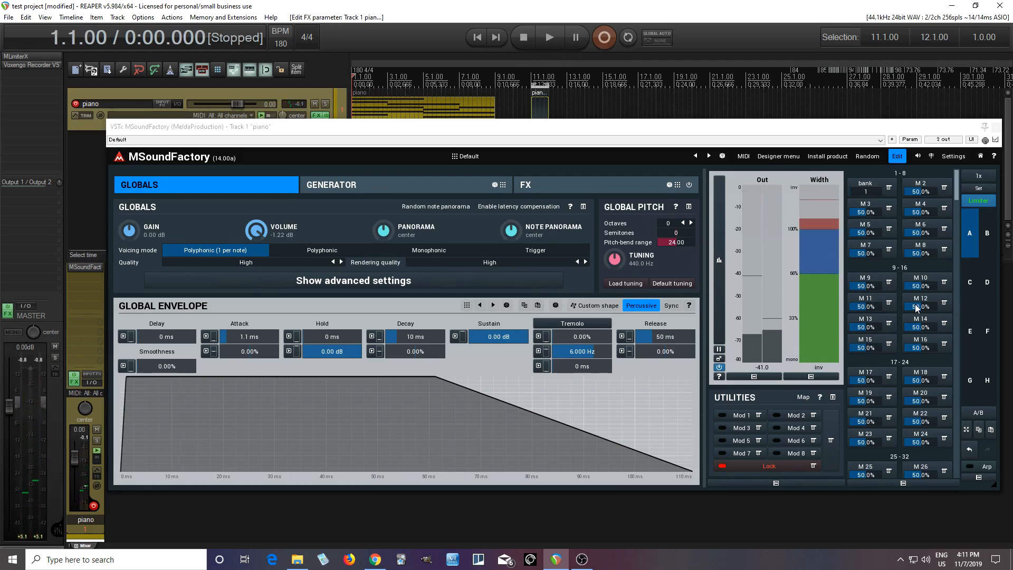
Switch to preset slot B and set the global envelope's attack to 0.031 ms and sustain to 0.00 dB
{"action": "left_click", "coordinate": [988, 235]}
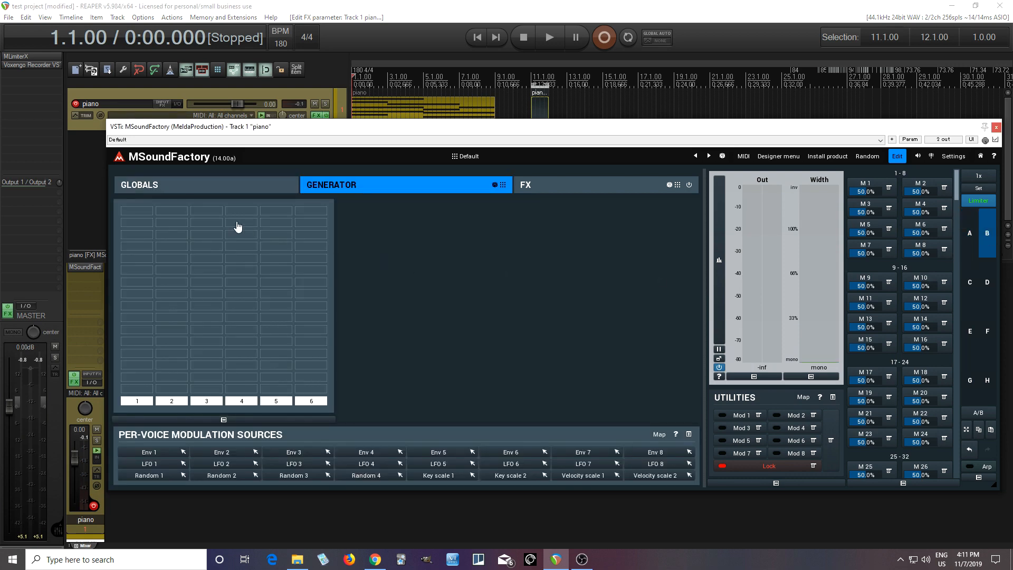
{"action": "left_click", "coordinate": [235, 191]}
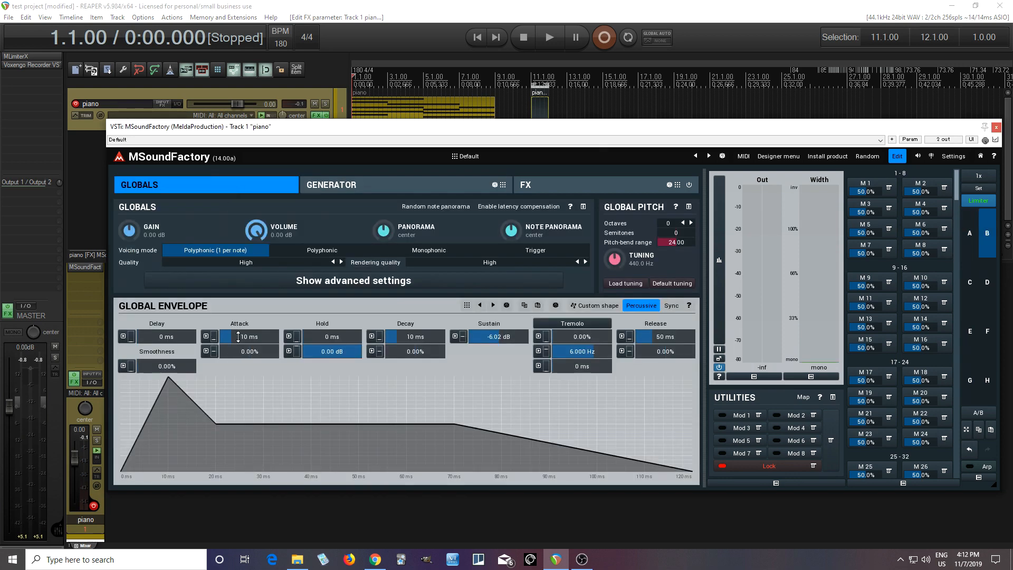
{"action": "left_click_drag", "start_coordinate": [238, 337], "coordinate": [240, 369]}
{"action": "left_click_drag", "start_coordinate": [507, 337], "coordinate": [497, 332]}
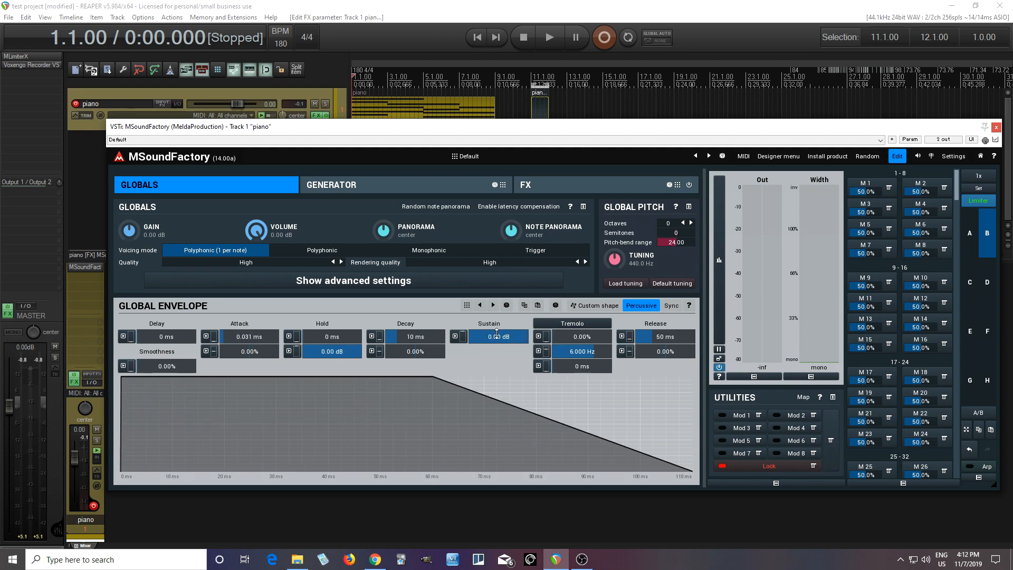
Add an Oscillator to the first slot of generator column 1 and look over its settings
{"action": "left_click", "coordinate": [440, 189]}
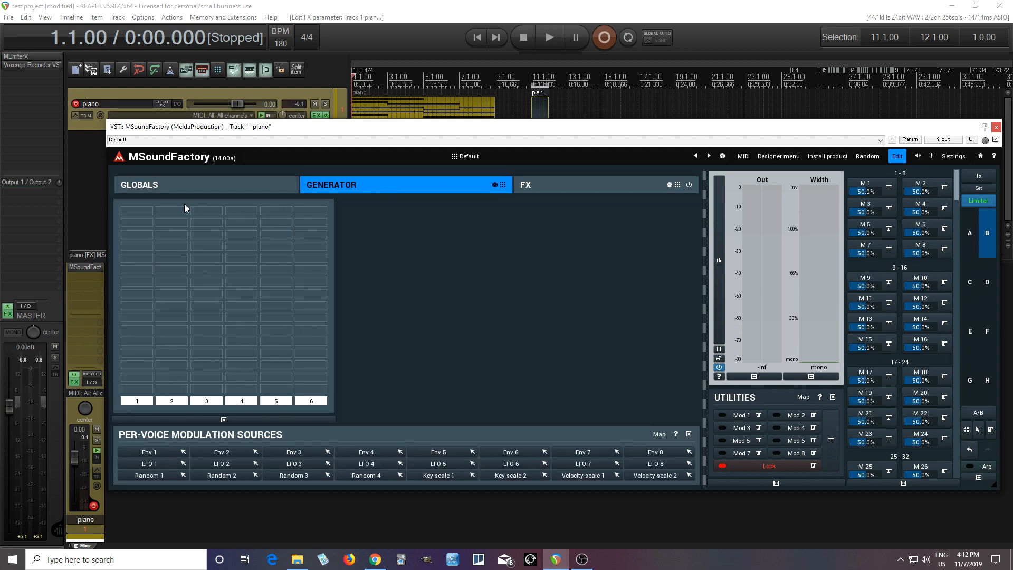
{"action": "left_click", "coordinate": [143, 215]}
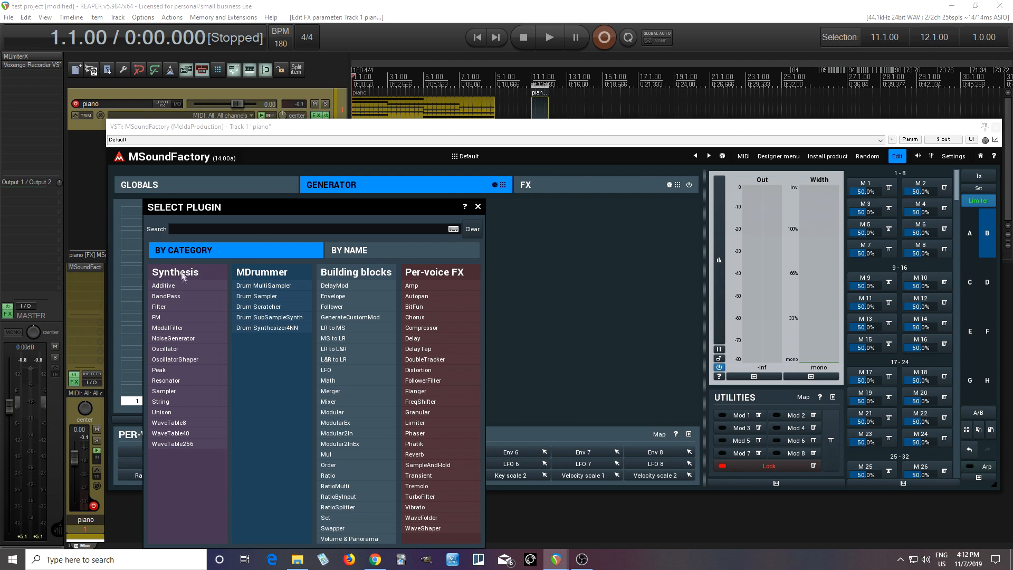
{"action": "left_click", "coordinate": [195, 349]}
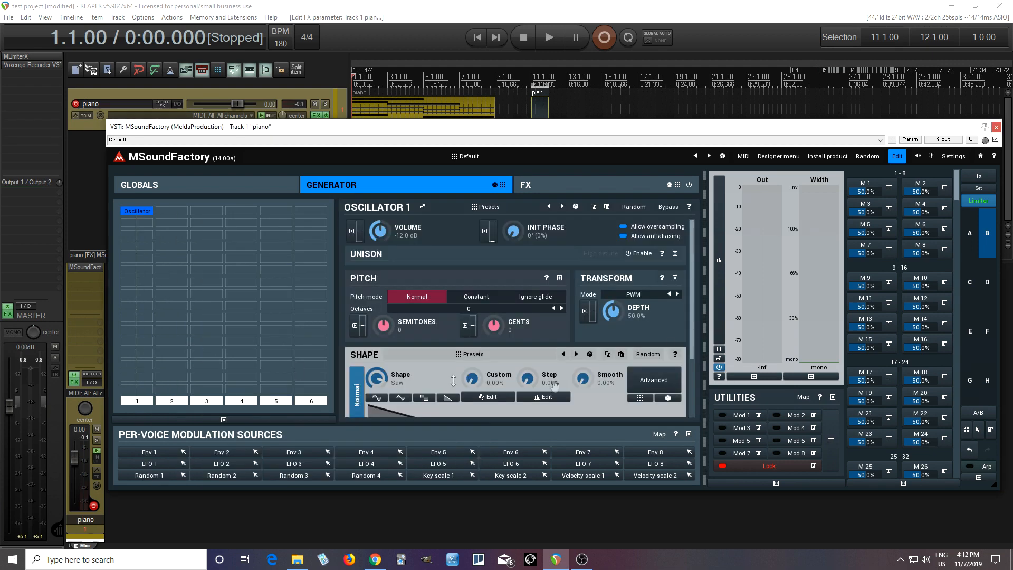
{"action": "scroll", "coordinate": [456, 368], "scroll_direction": "down", "scroll_amount": 3}
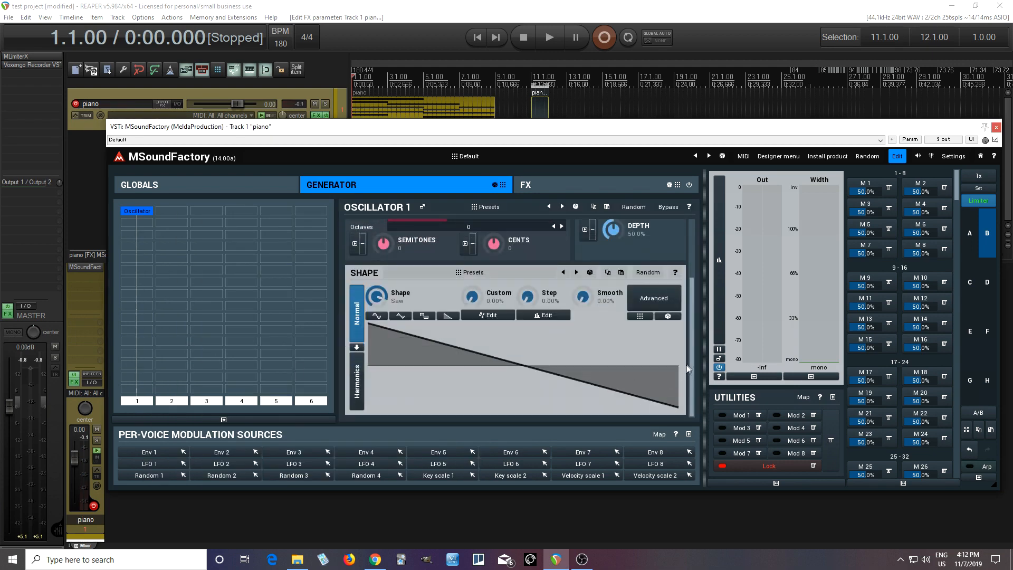
{"action": "scroll", "coordinate": [685, 370], "scroll_direction": "up", "scroll_amount": 3}
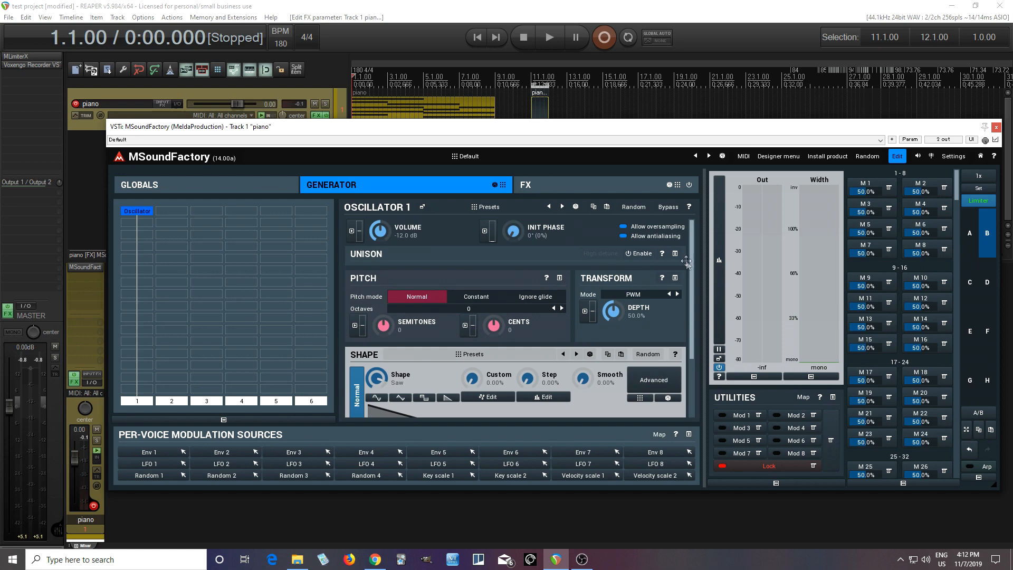
Add a Sampler to the first slot of generator column 2
{"action": "left_click", "coordinate": [174, 214]}
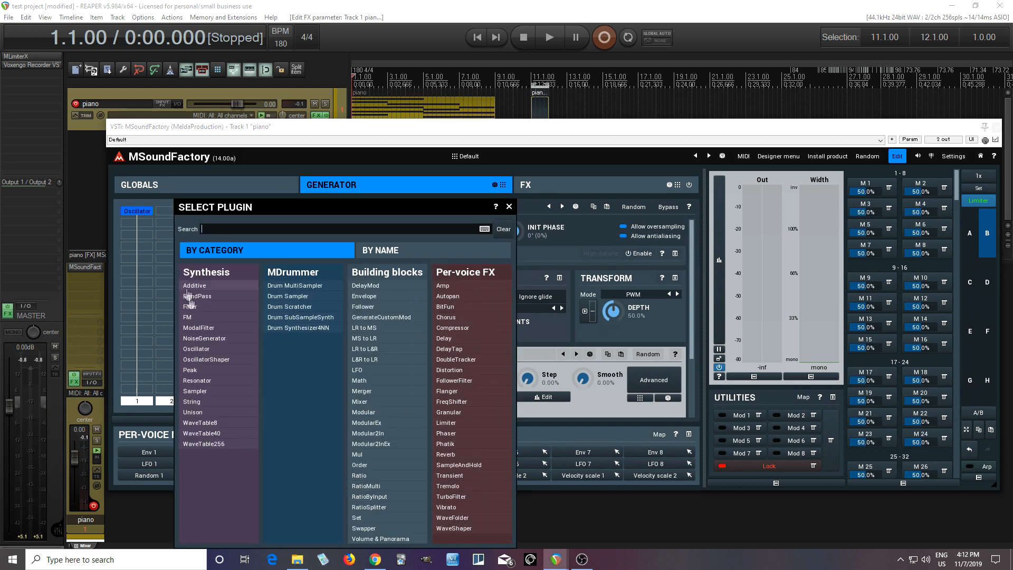
{"action": "left_click", "coordinate": [198, 393]}
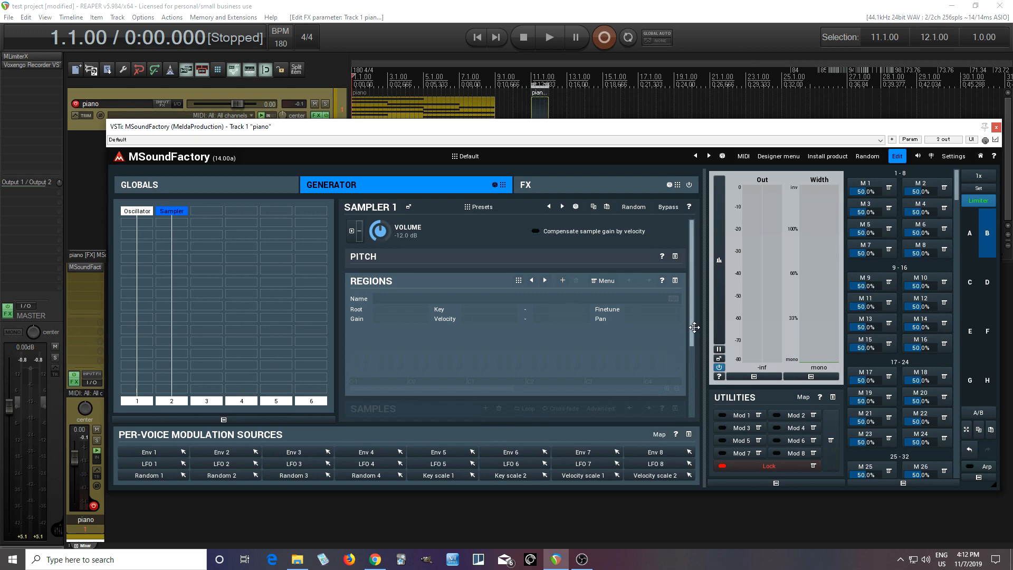
{"action": "mouse_move", "coordinate": [694, 327]}
{"action": "left_mouse_down"}
{"action": "mouse_move", "coordinate": [698, 363]}
{"action": "mouse_move", "coordinate": [698, 340]}
{"action": "left_mouse_up"}
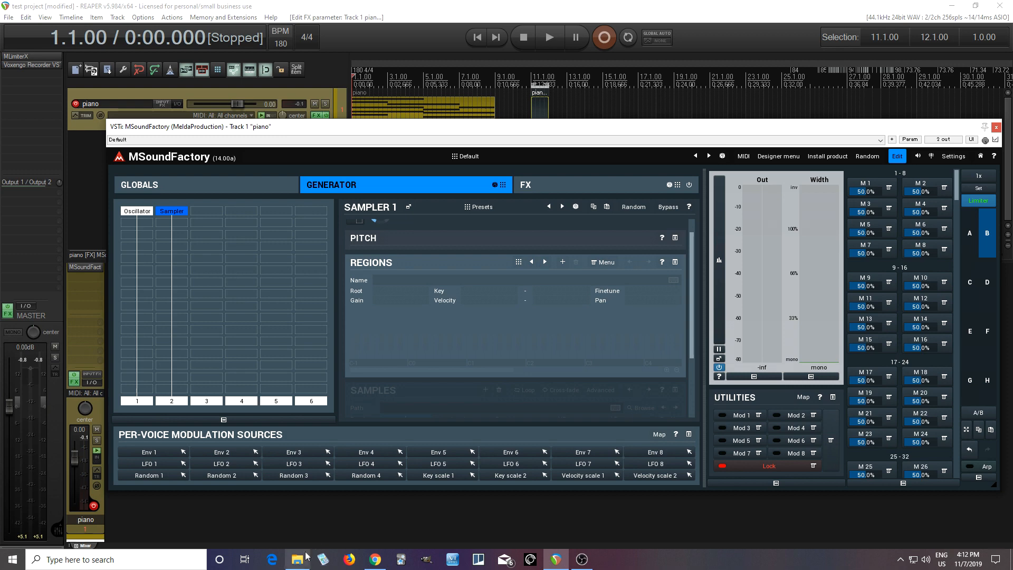
Import vocal morph.wav from the Vocooder sounds folder into the Sampler, using Full import with pitch detection None (single region)
{"action": "mouse_move", "coordinate": [300, 558]}
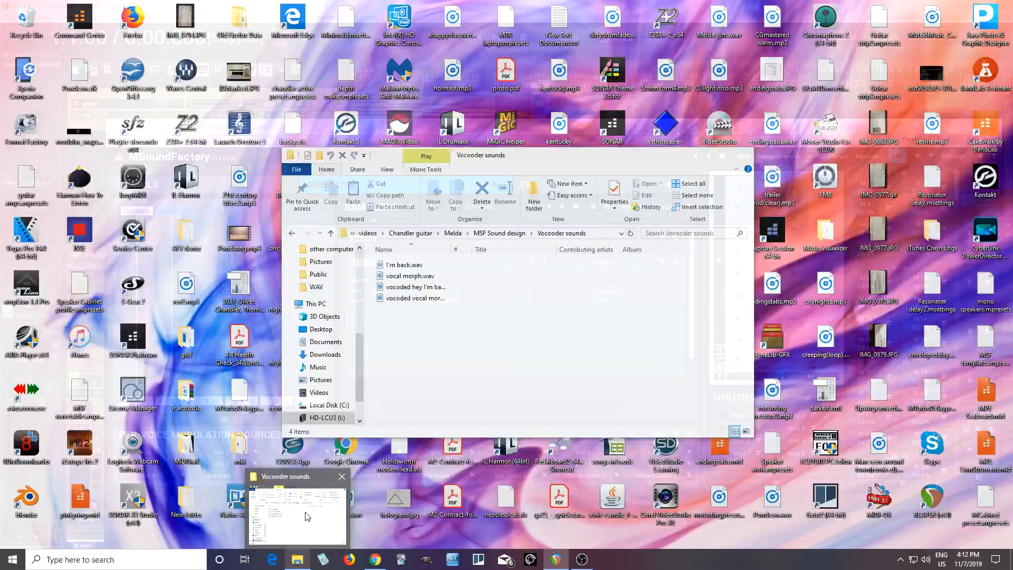
{"action": "left_click", "coordinate": [297, 515]}
{"action": "left_click_drag", "start_coordinate": [538, 162], "coordinate": [809, 176]}
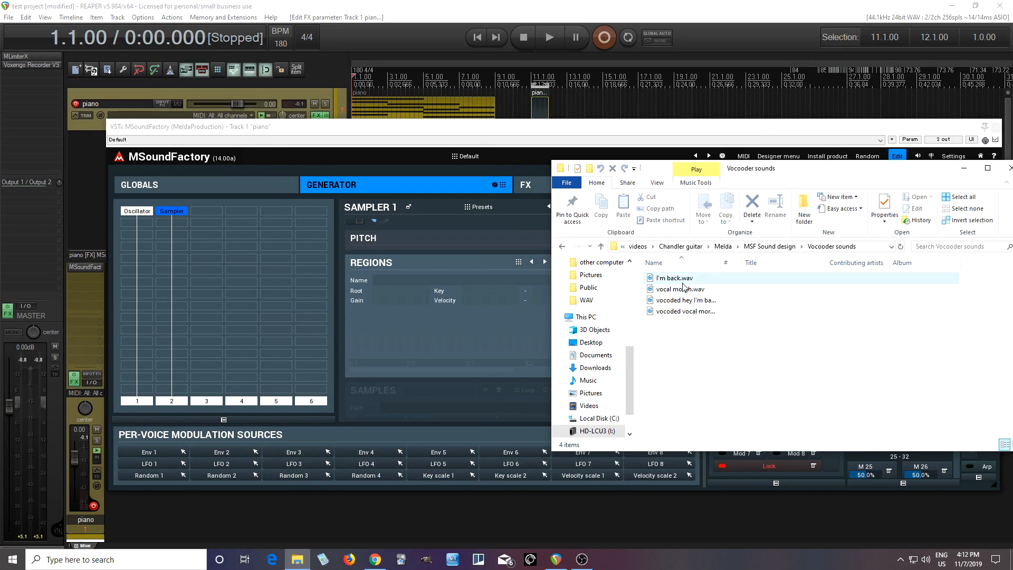
{"action": "left_click_drag", "start_coordinate": [681, 289], "coordinate": [483, 341]}
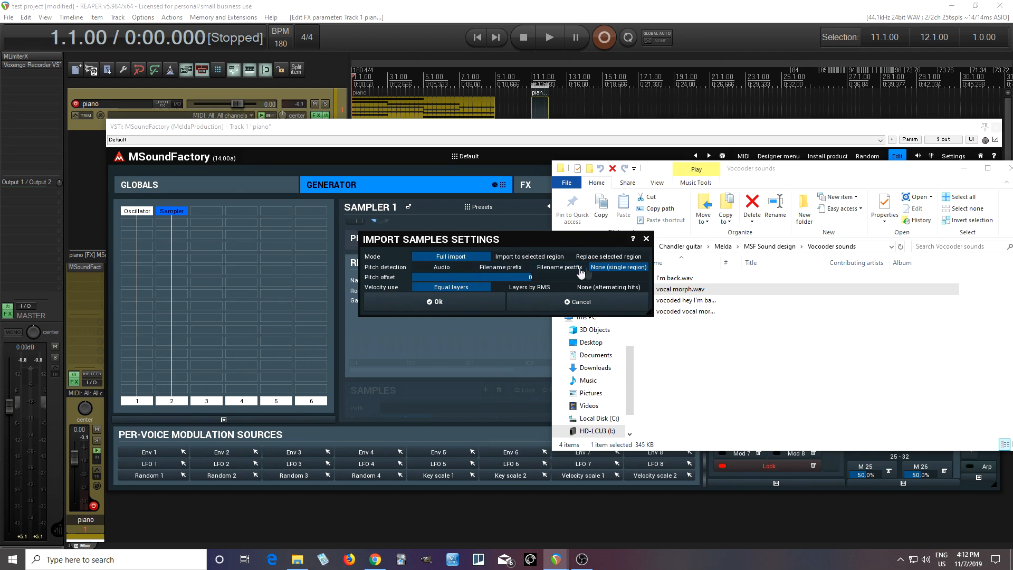
{"action": "left_click", "coordinate": [475, 302]}
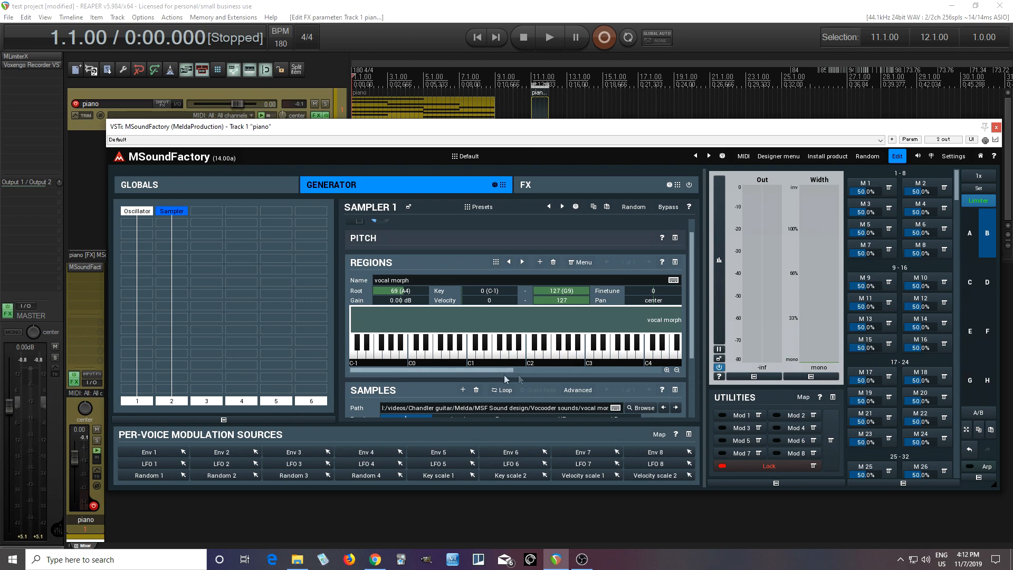
Expand the Sampler's pitch settings and trim the sample to the vocal part between about 0.8 s and 1.9 s
{"action": "left_click", "coordinate": [675, 238]}
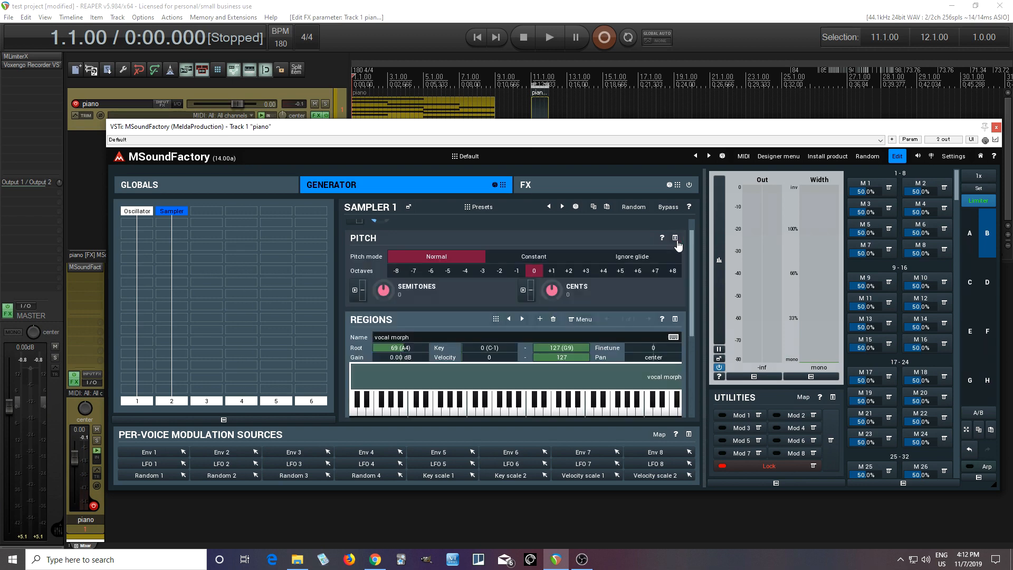
{"action": "scroll", "coordinate": [700, 286], "scroll_direction": "down", "scroll_amount": 5}
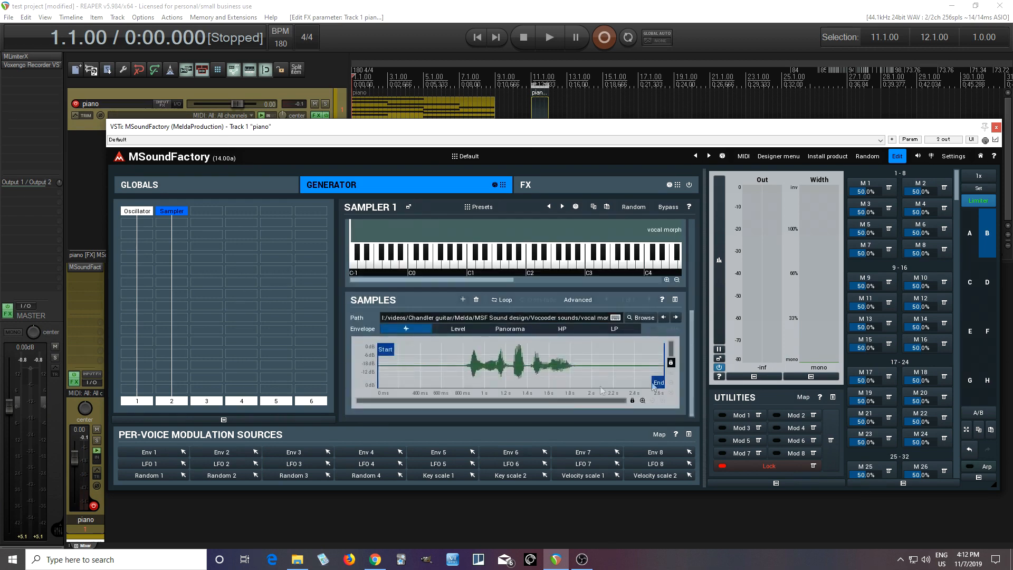
{"action": "left_click_drag", "start_coordinate": [395, 361], "coordinate": [469, 354]}
{"action": "left_click_drag", "start_coordinate": [664, 387], "coordinate": [577, 372]}
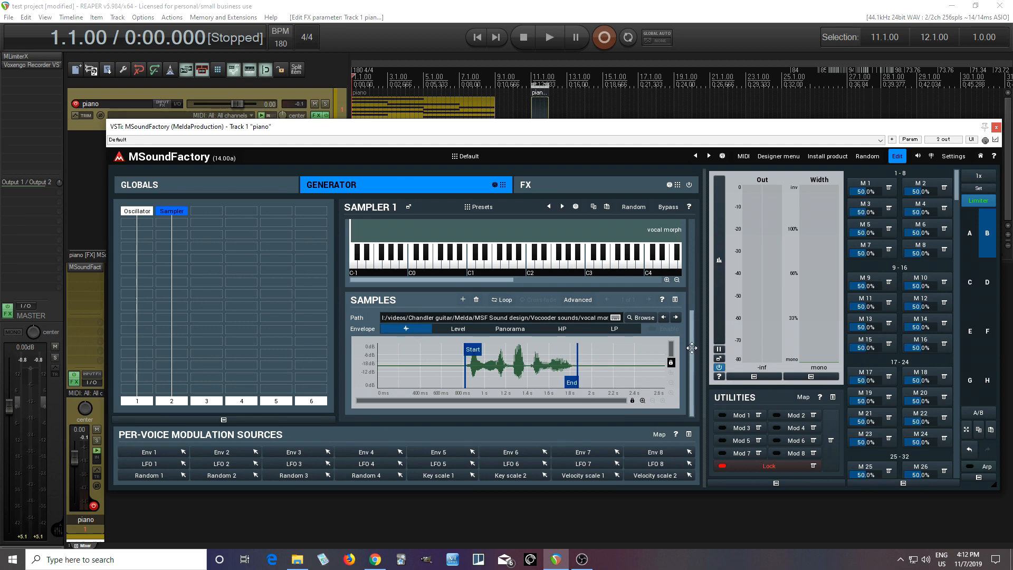
Turn off generator output 1 to hear the Sampler alone, and show the C1 to C6 range of the region keyboard
{"action": "left_click_drag", "start_coordinate": [693, 346], "coordinate": [700, 286]}
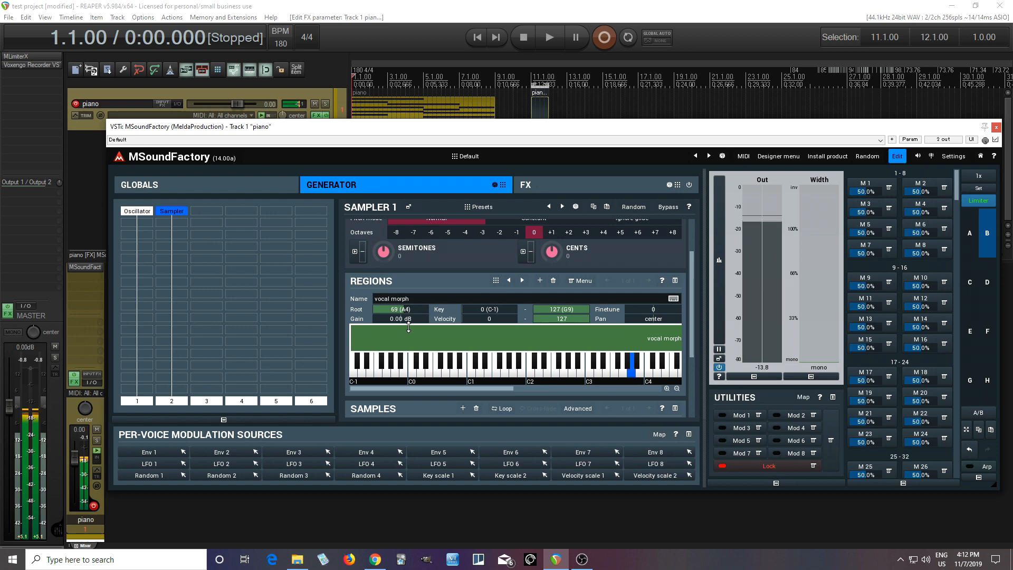
{"action": "left_click", "coordinate": [138, 401]}
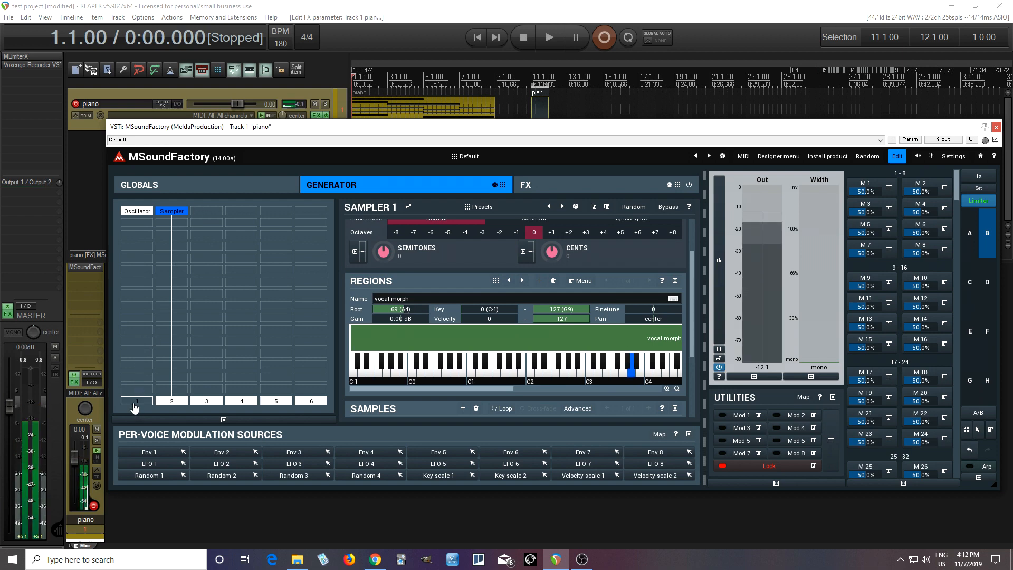
{"action": "left_click_drag", "start_coordinate": [512, 389], "coordinate": [563, 387]}
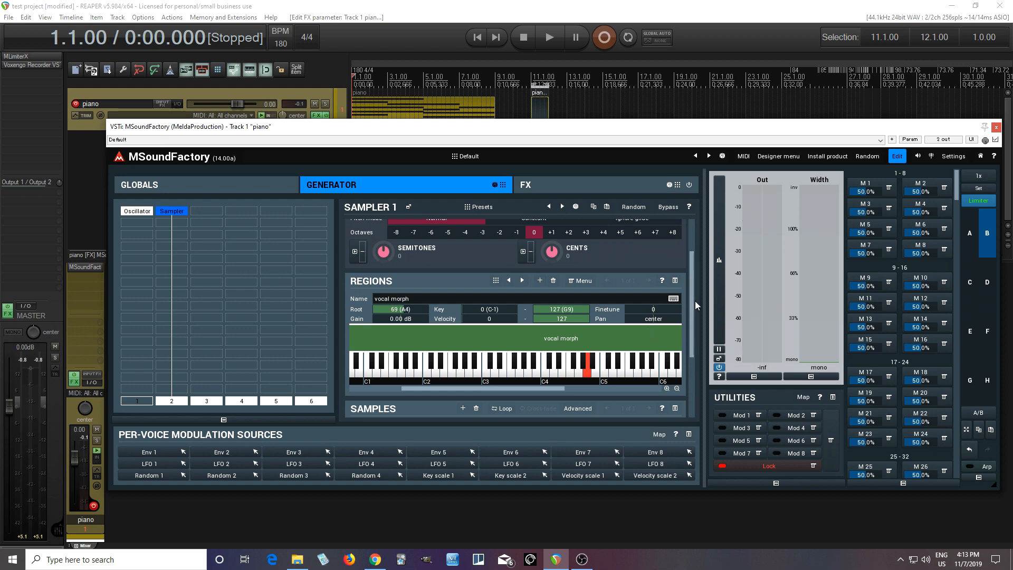
{"action": "scroll", "coordinate": [607, 274], "scroll_direction": "up", "scroll_amount": 1}
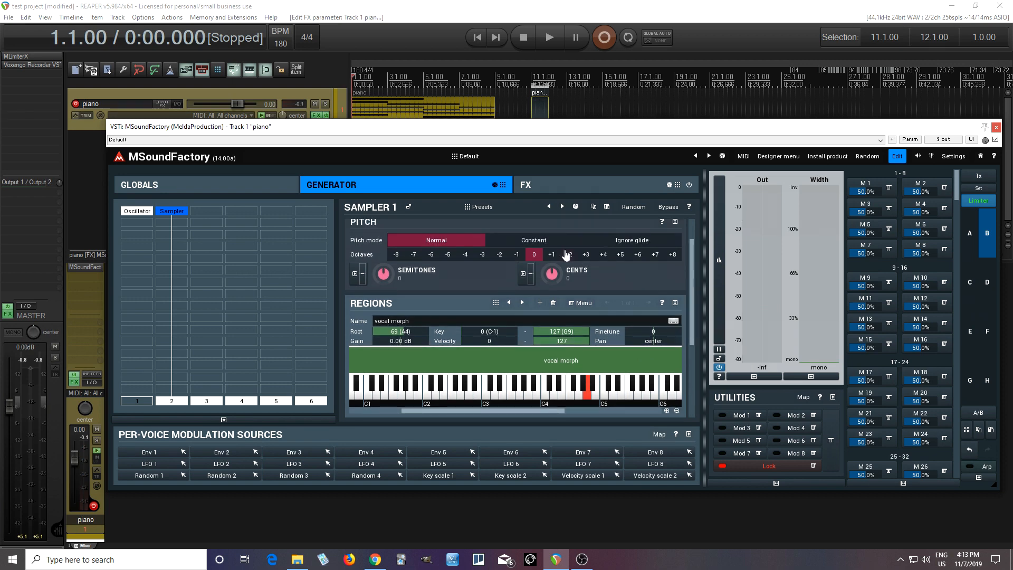
Set the Sampler's pitch mode to Constant and its semitones to -0.38
{"action": "left_click", "coordinate": [542, 241]}
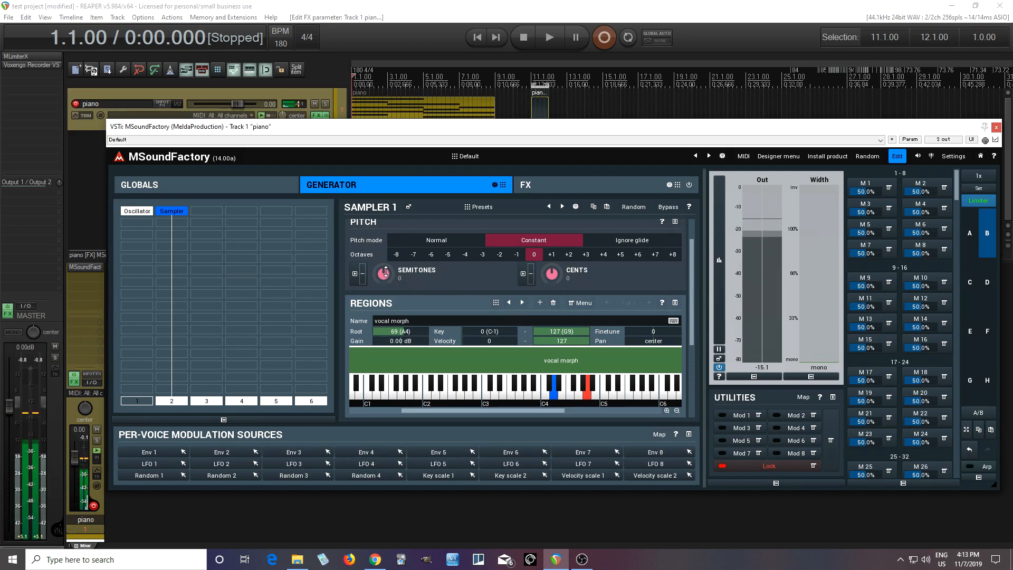
{"action": "left_click_drag", "start_coordinate": [386, 271], "coordinate": [386, 276]}
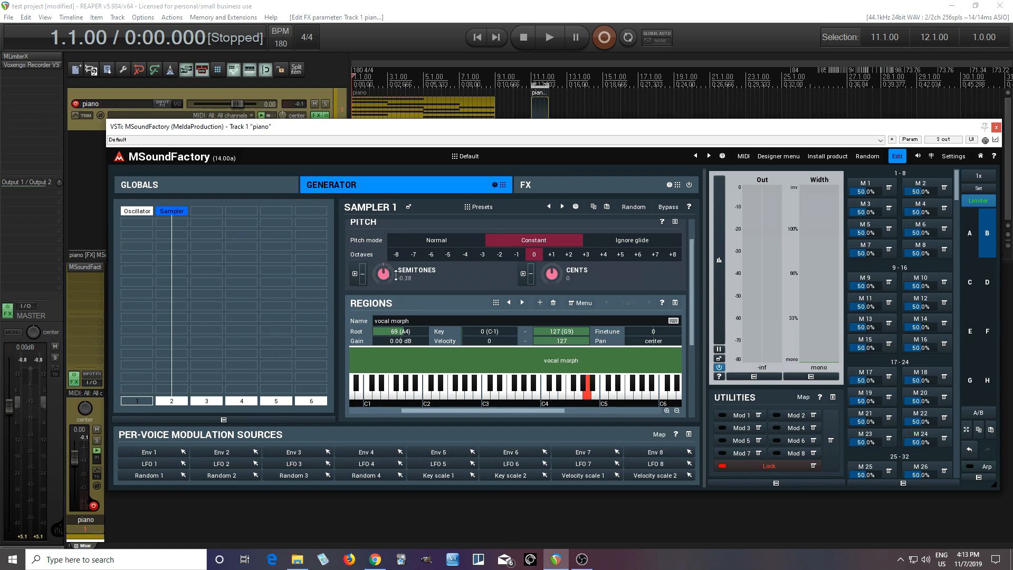
{"action": "left_click_drag", "start_coordinate": [692, 305], "coordinate": [691, 381]}
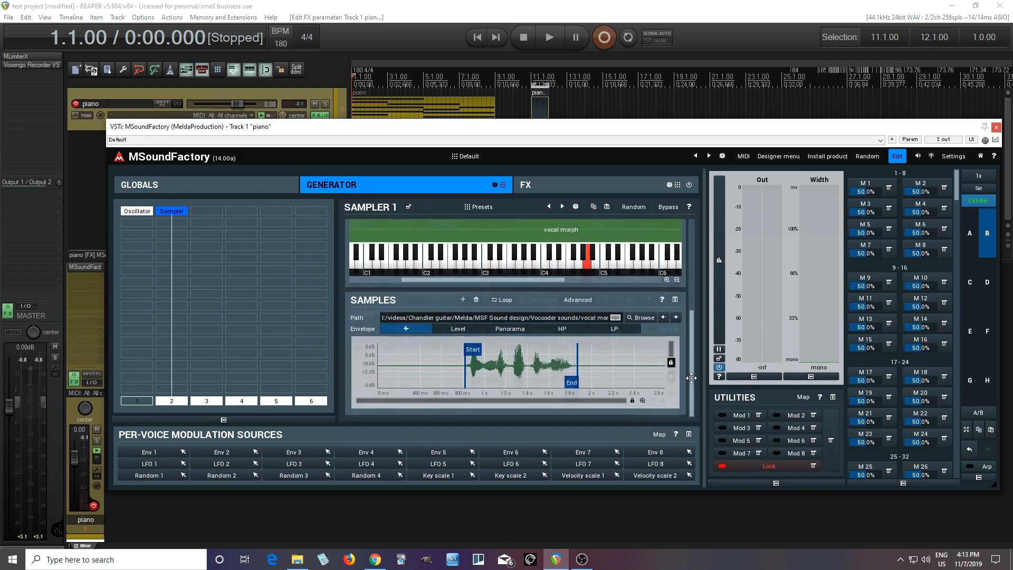
{"action": "scroll", "coordinate": [581, 343], "scroll_direction": "up", "scroll_amount": 5}
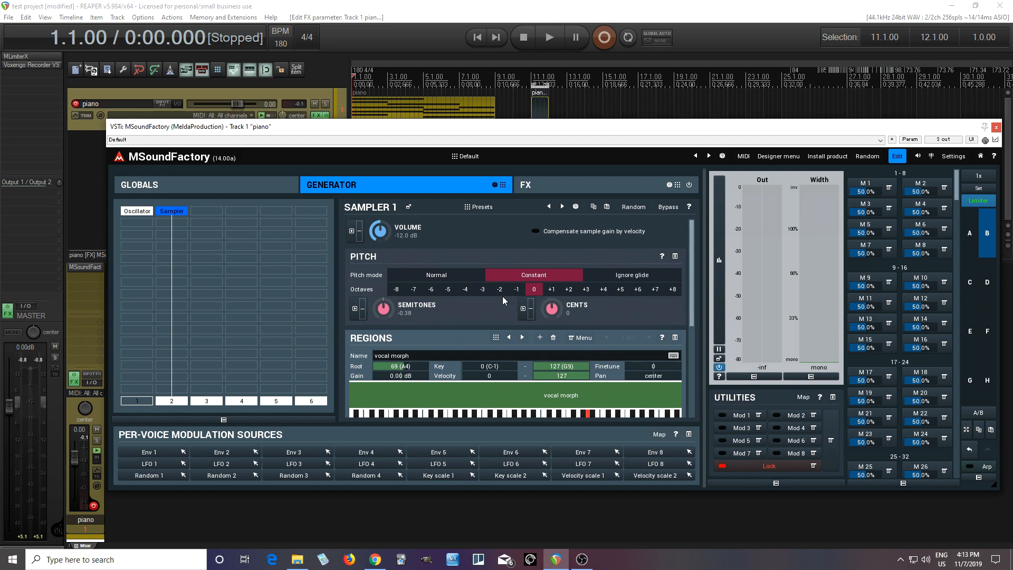
Turn generator output 1 back on and add a Vocoder to lane 1 of the FX section
{"action": "left_click", "coordinate": [137, 402]}
{"action": "left_click", "coordinate": [579, 190]}
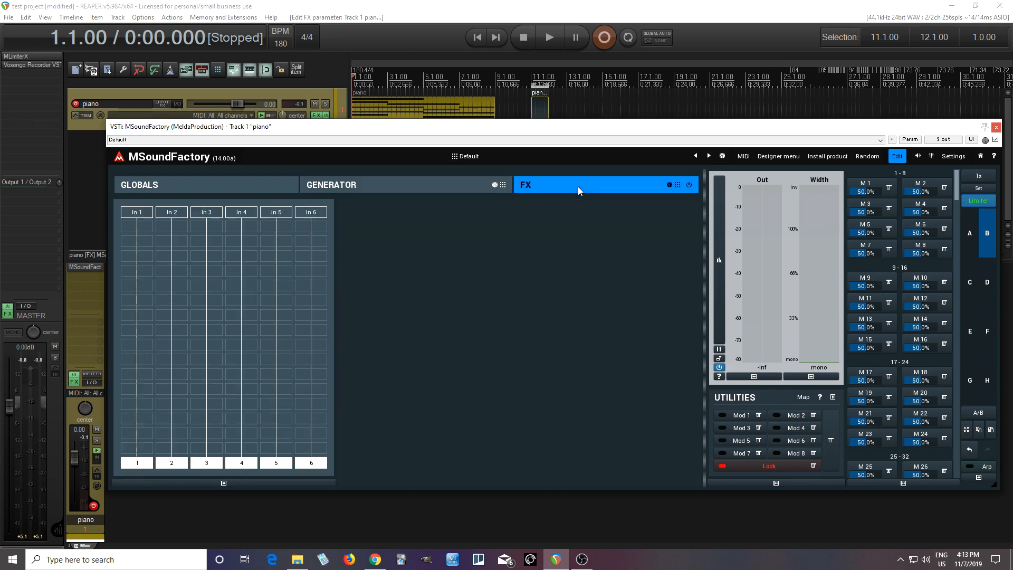
{"action": "left_click", "coordinate": [139, 256]}
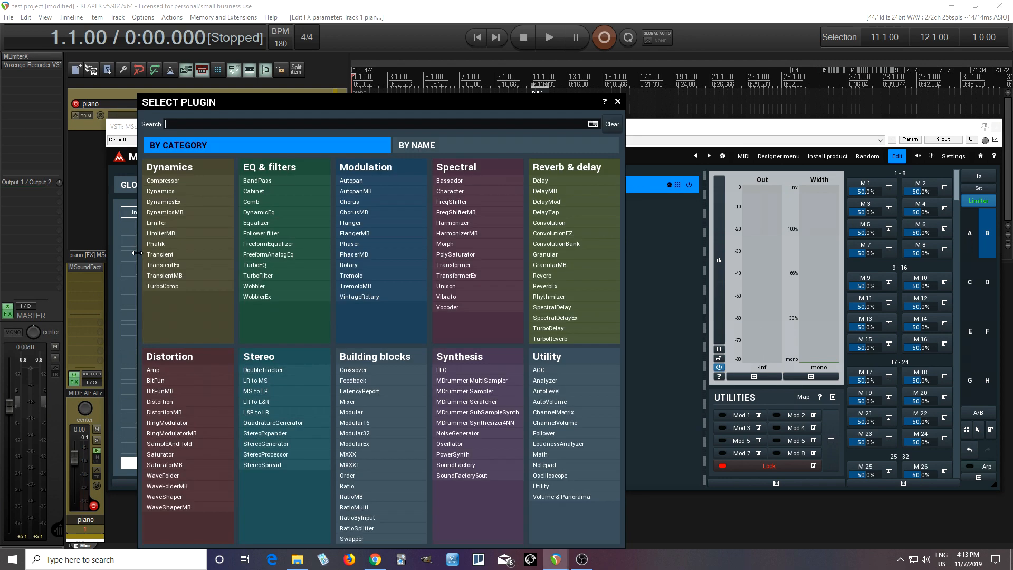
{"action": "left_click", "coordinate": [449, 308]}
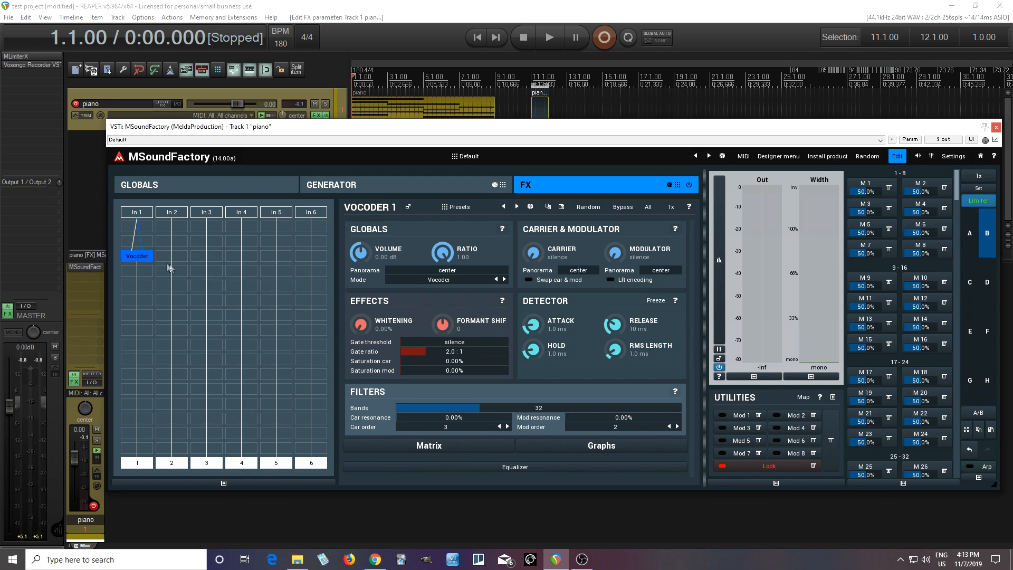
Set the Vocoder's side-chain to channel 2 and enable Steal the side-chain
{"action": "double_click", "coordinate": [141, 259]}
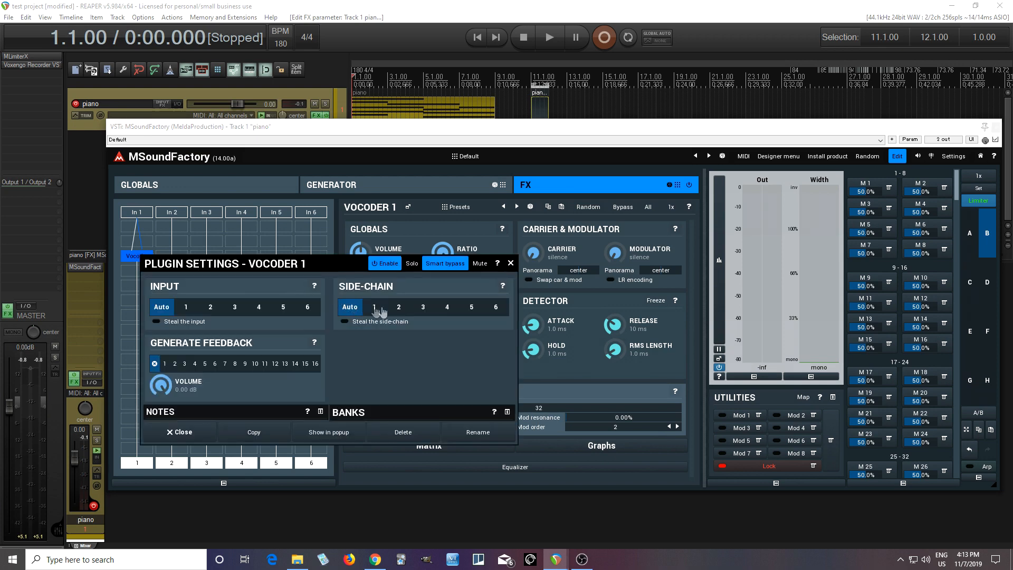
{"action": "left_click", "coordinate": [399, 306]}
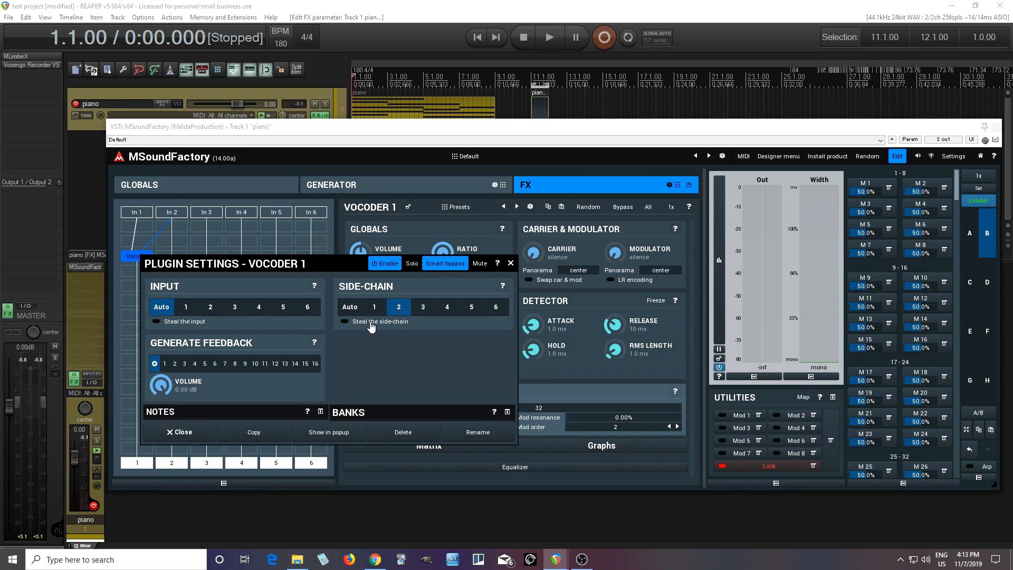
{"action": "left_click", "coordinate": [372, 326]}
{"action": "left_click", "coordinate": [189, 435]}
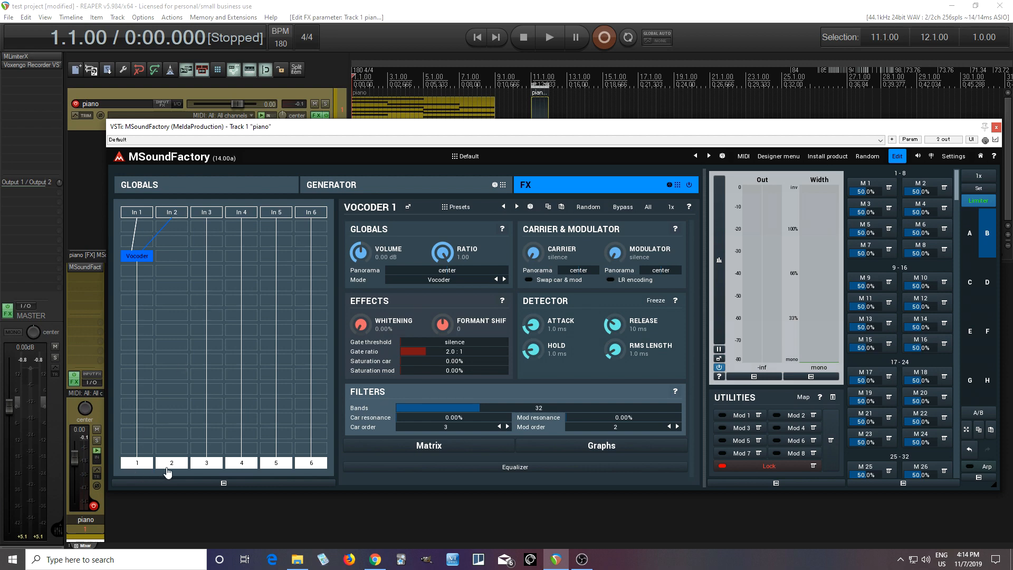
{"action": "double_click", "coordinate": [135, 258]}
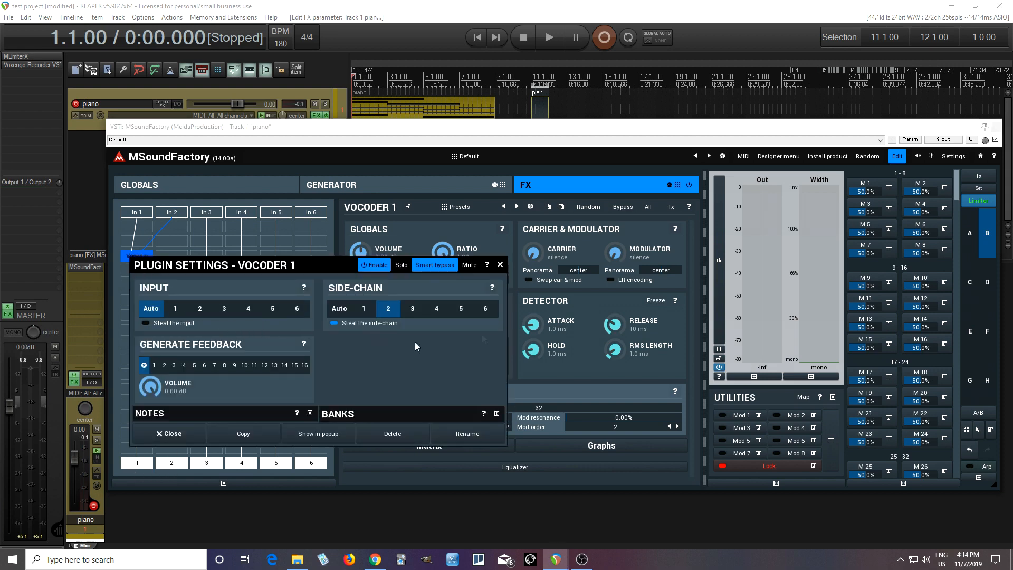
{"action": "left_click", "coordinate": [501, 265]}
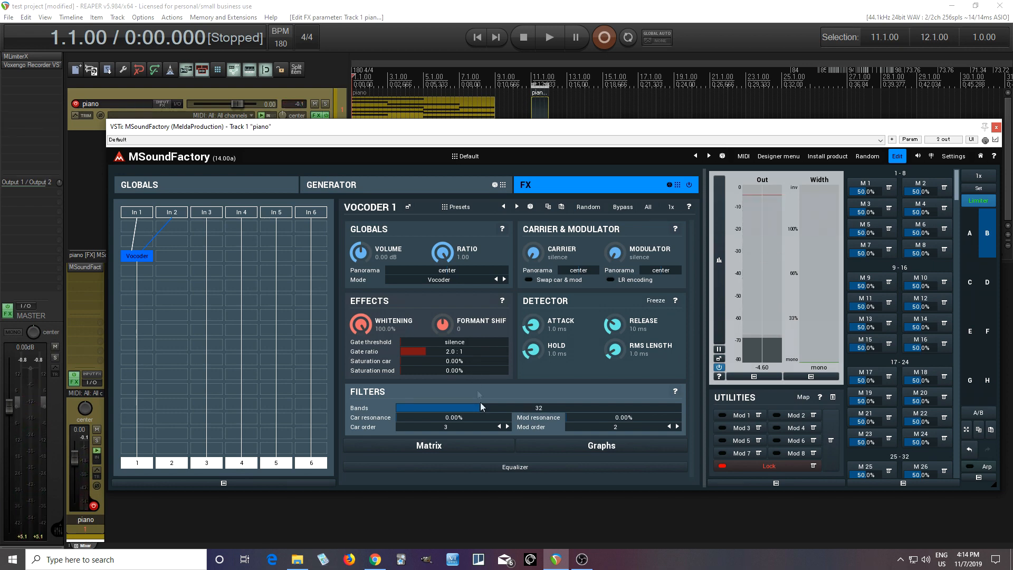
Raise the Vocoder's number of filter bands to 55
{"action": "left_click_drag", "start_coordinate": [480, 408], "coordinate": [528, 408]}
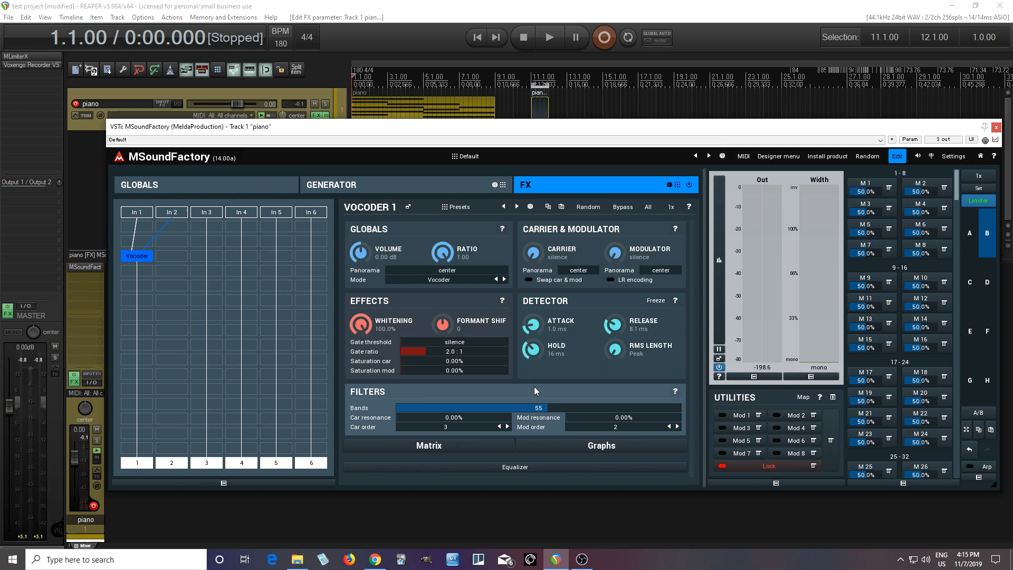
Move the Vocoder one slot down and insert an Equalizer at the start of lane 2
{"action": "left_click_drag", "start_coordinate": [145, 255], "coordinate": [144, 272]}
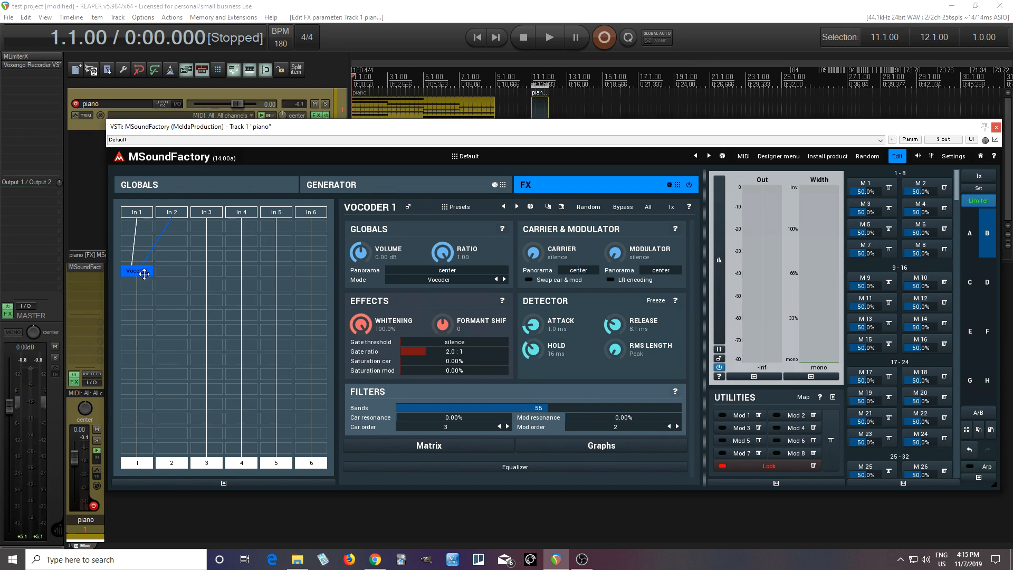
{"action": "left_click", "coordinate": [173, 228]}
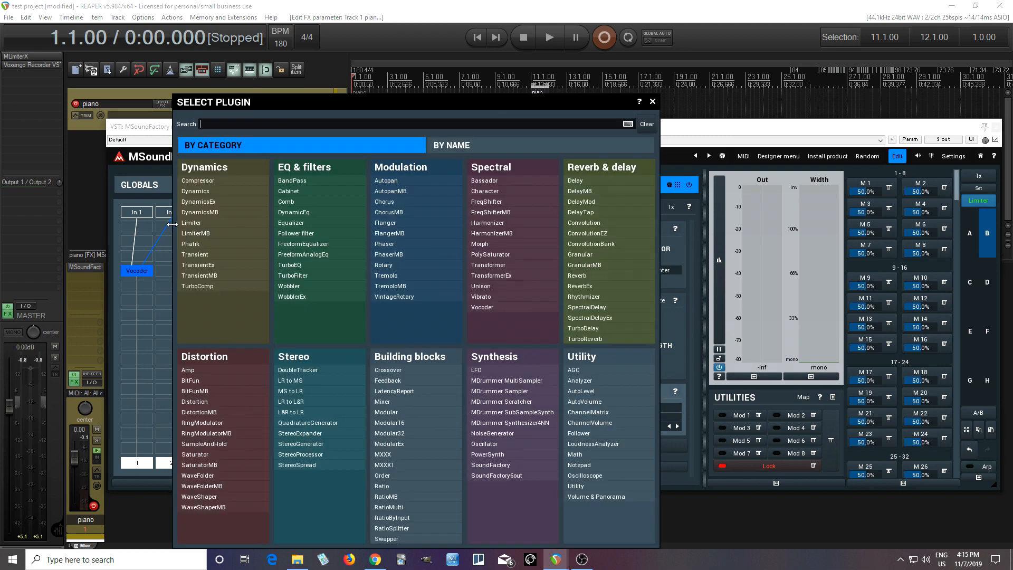
{"action": "left_click", "coordinate": [327, 223]}
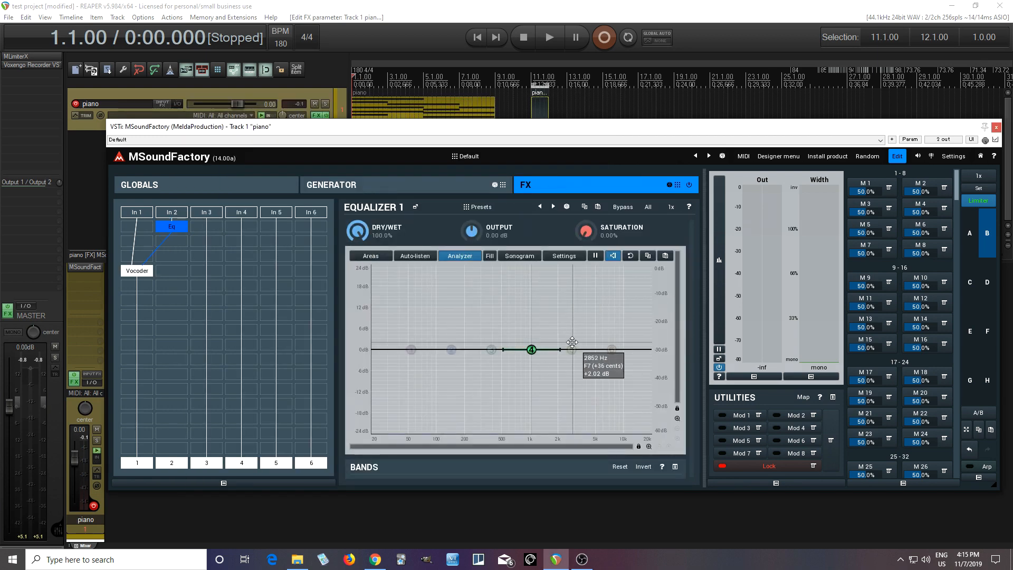
Enable band 1 of the Equalizer as a 12 dB/oct high-pass filter
{"action": "double_click", "coordinate": [412, 349]}
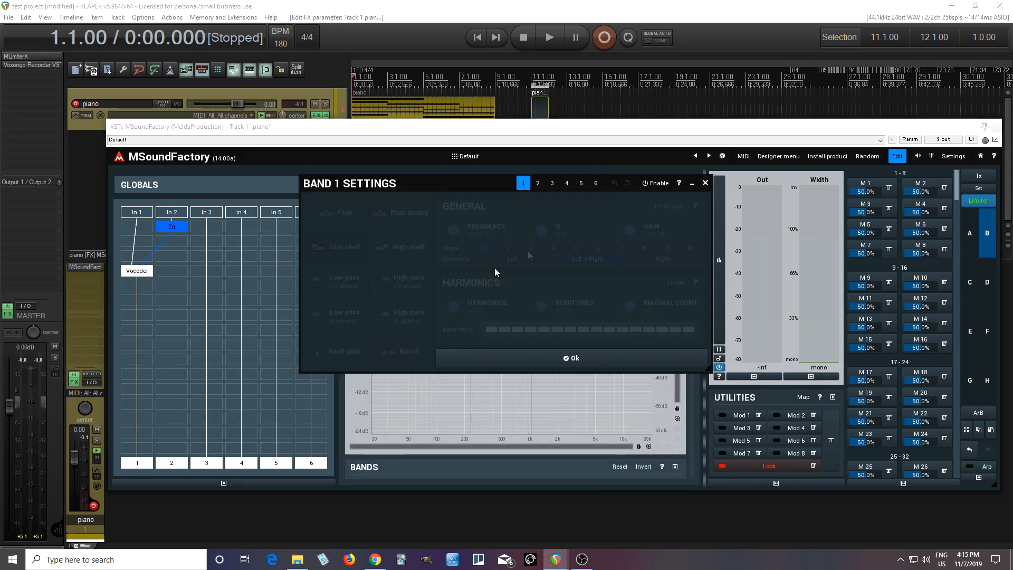
{"action": "left_click", "coordinate": [656, 183]}
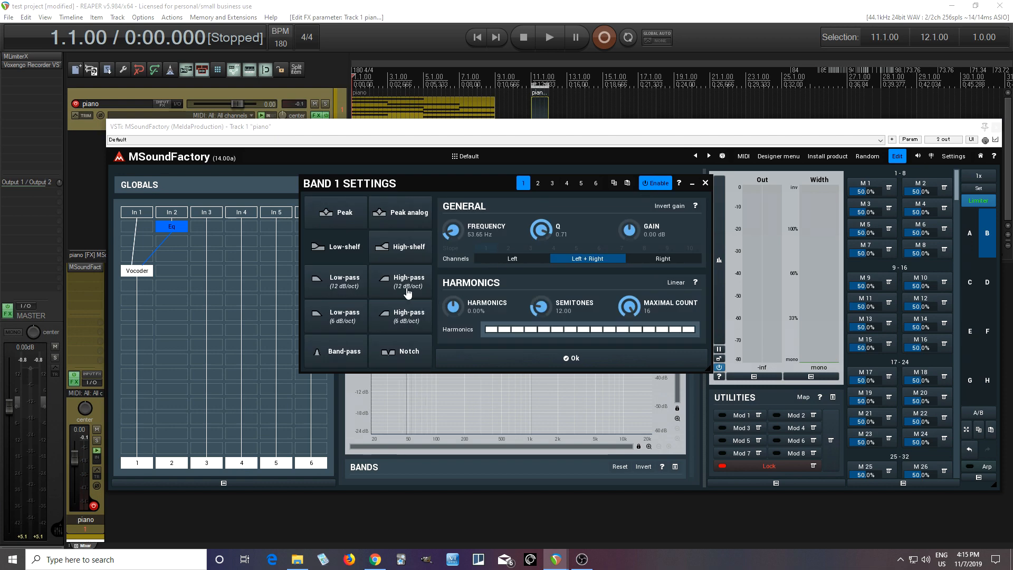
{"action": "left_click", "coordinate": [408, 290]}
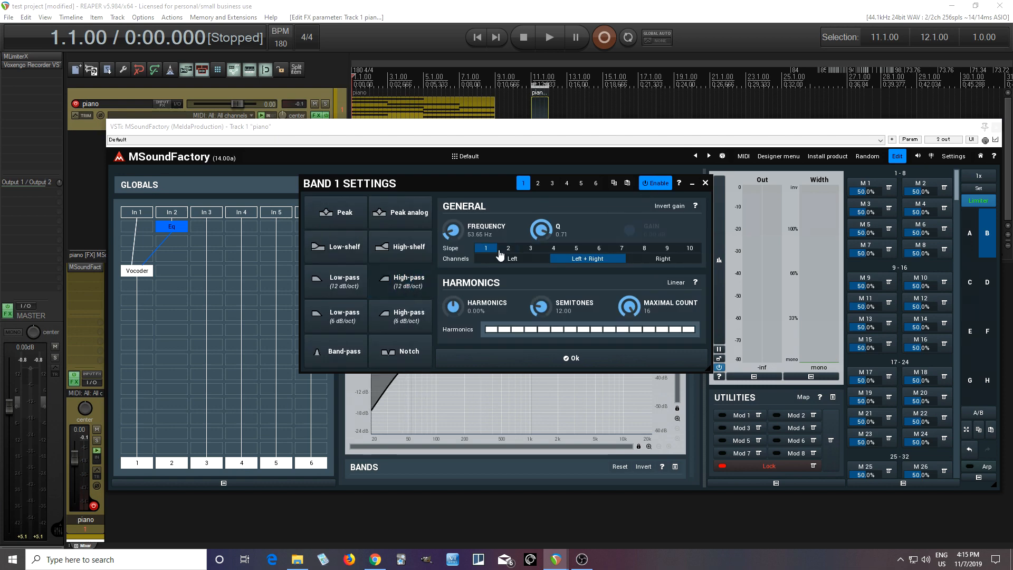
{"action": "left_click", "coordinate": [515, 361]}
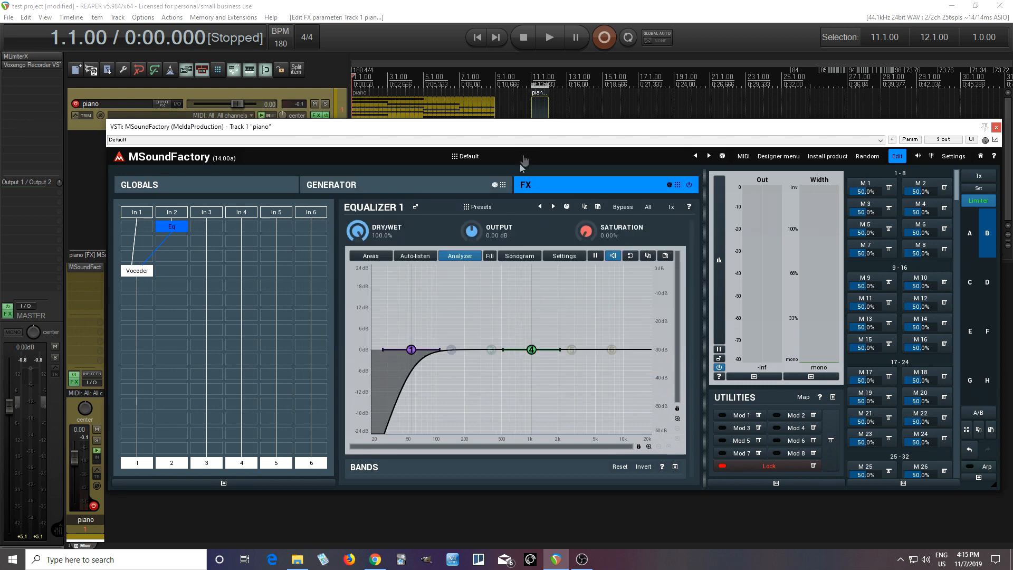
Raise the high-pass band's frequency to about 111 Hz while the project plays, and stop playback
{"action": "key", "text": "space"}
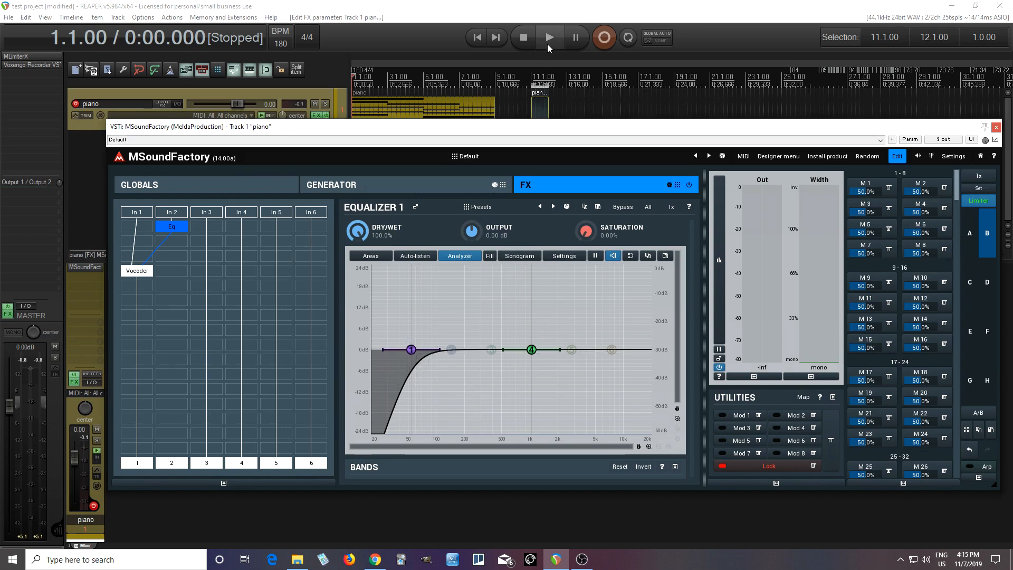
{"action": "left_click_drag", "start_coordinate": [411, 350], "coordinate": [443, 350]}
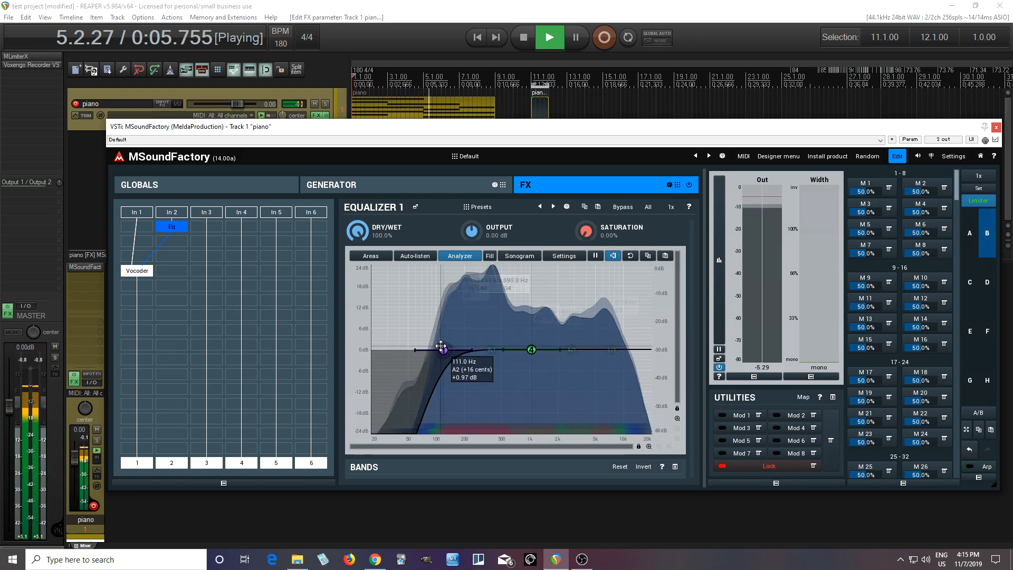
{"action": "left_click", "coordinate": [522, 37]}
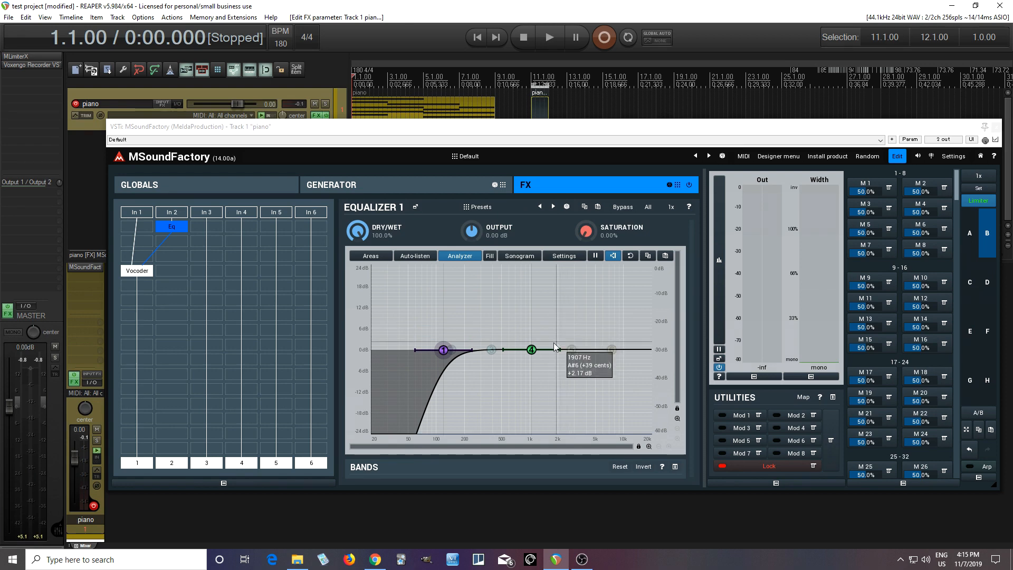
During playback, boost Equalizer band 4 by about 13 dB at about 2.8 kHz
{"action": "left_click", "coordinate": [549, 45]}
{"action": "left_click_drag", "start_coordinate": [531, 349], "coordinate": [573, 303]}
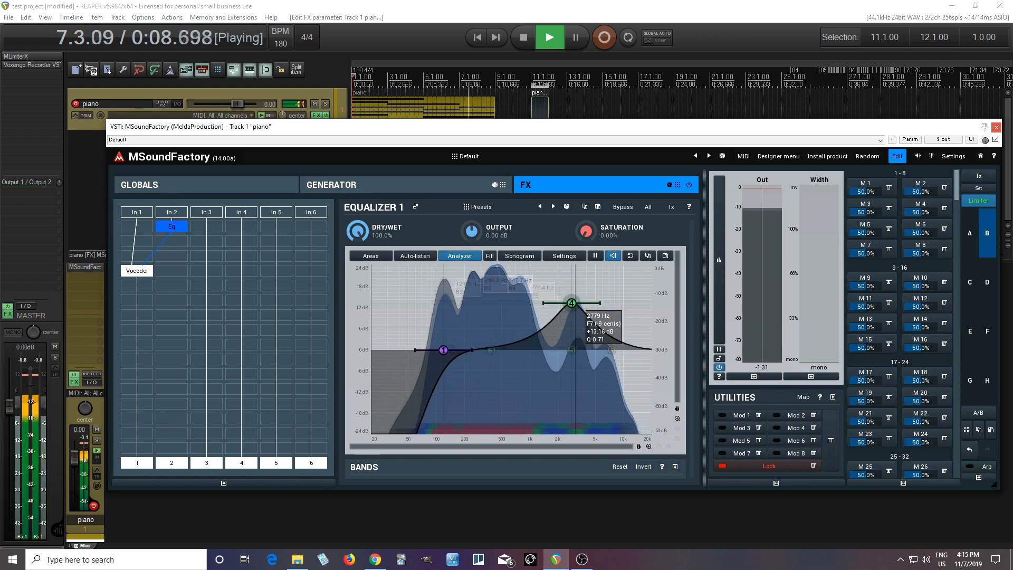
{"action": "key", "text": "space"}
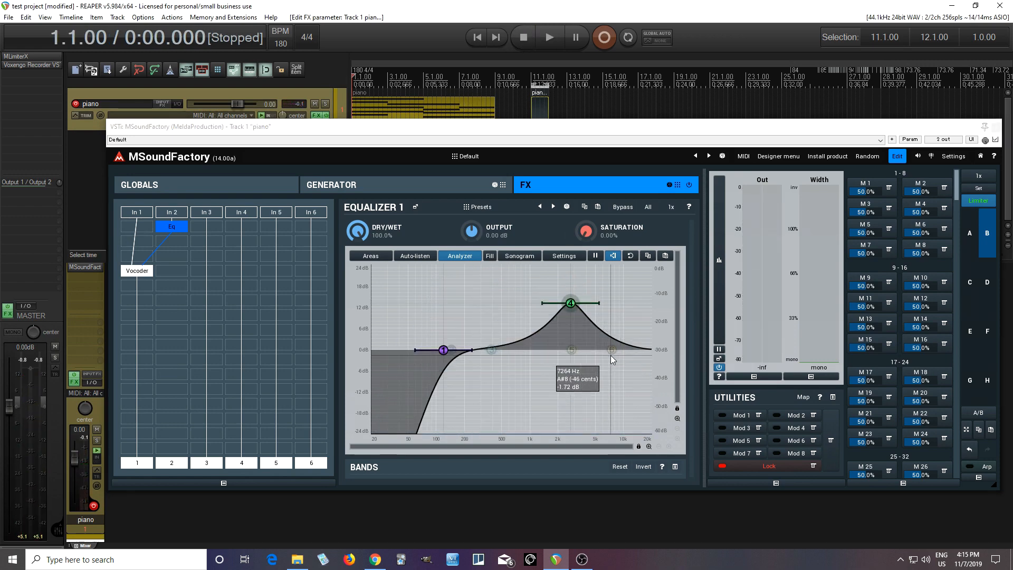
Enable Equalizer band 6 as a 24 dB/oct low-pass, lower its frequency slightly and play the project to hear it
{"action": "right_click", "coordinate": [612, 350]}
{"action": "left_click", "coordinate": [652, 183]}
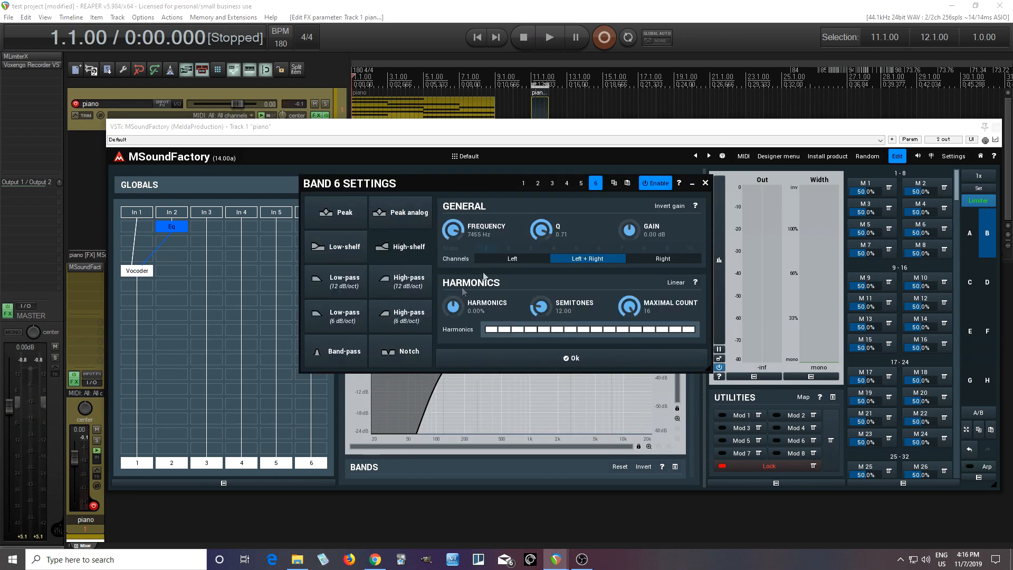
{"action": "left_click", "coordinate": [334, 282]}
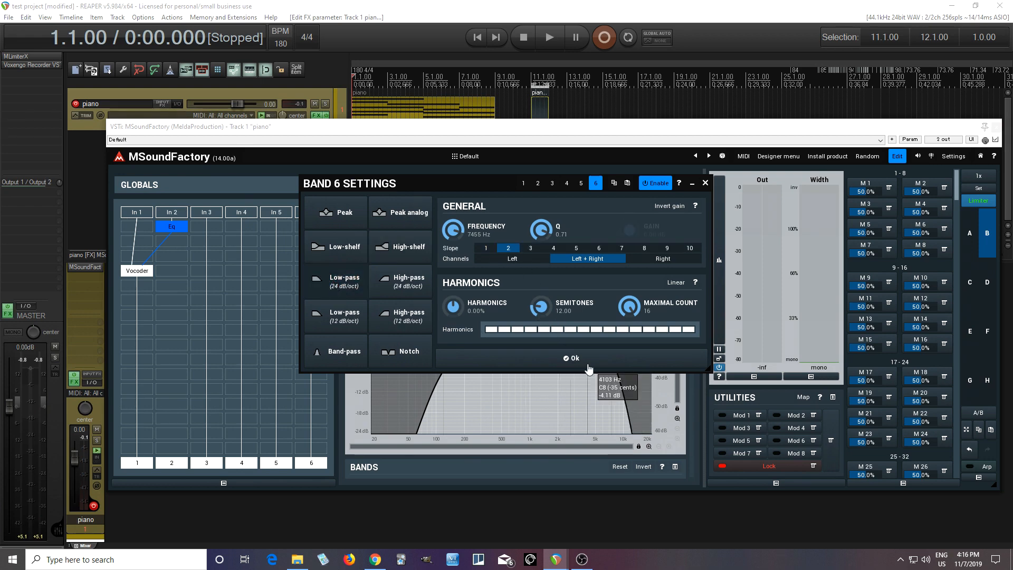
{"action": "left_click", "coordinate": [608, 364]}
{"action": "left_click_drag", "start_coordinate": [609, 365], "coordinate": [603, 350]}
{"action": "key", "text": "space"}
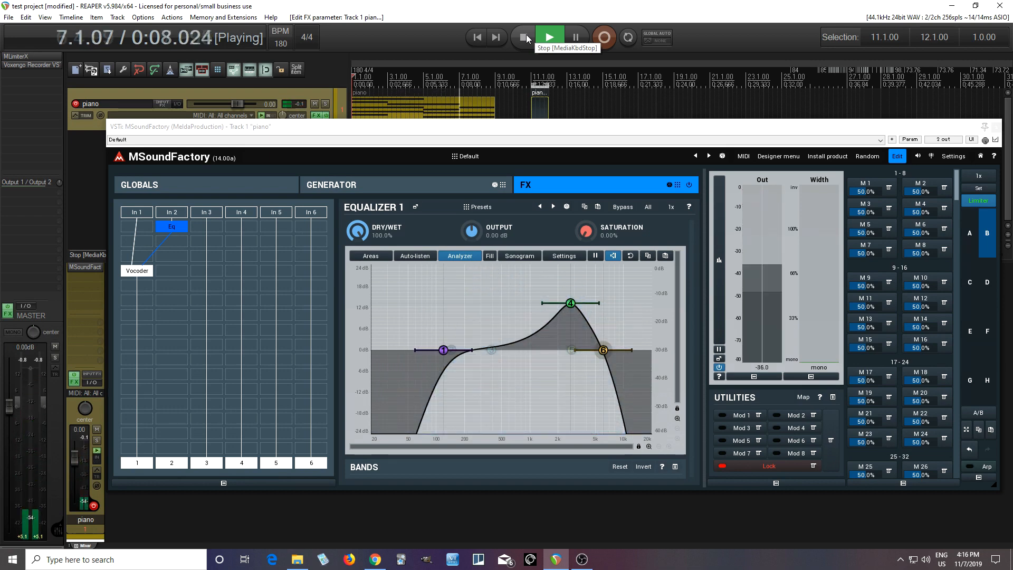
{"action": "left_click", "coordinate": [526, 34]}
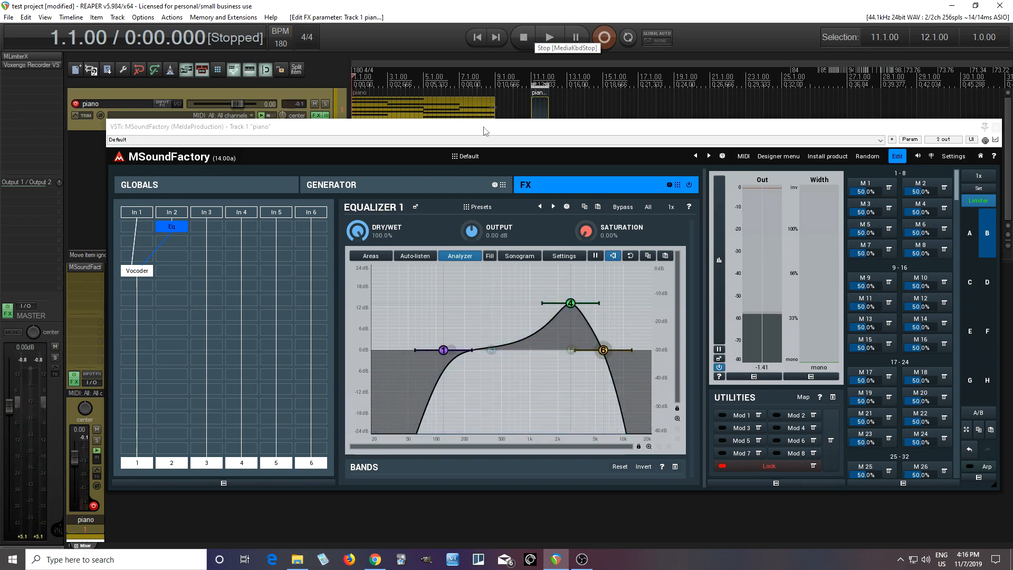
{"action": "left_click", "coordinate": [382, 179]}
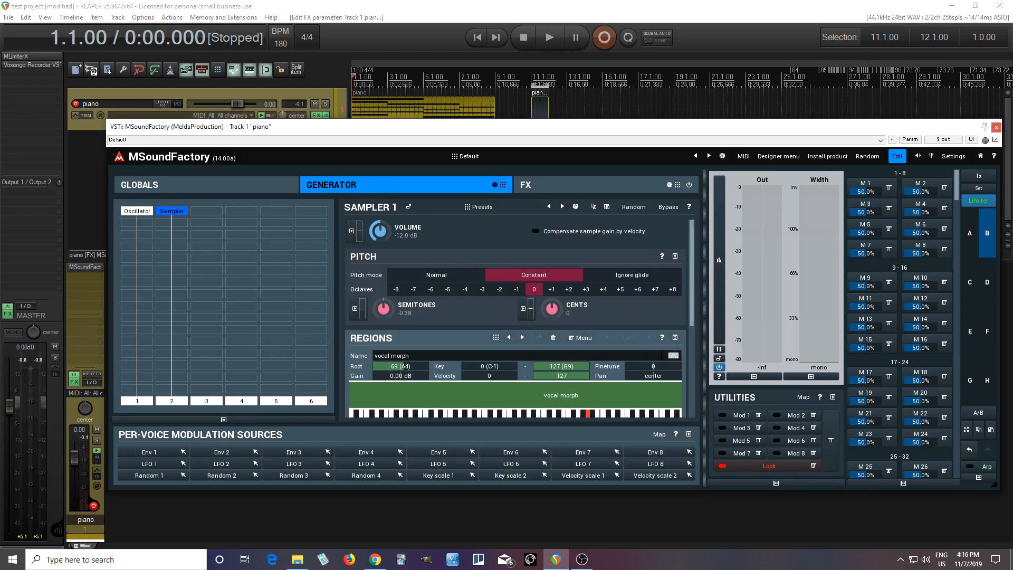
{"action": "left_click_drag", "start_coordinate": [693, 297], "coordinate": [698, 227]}
{"action": "left_click", "coordinate": [566, 186]}
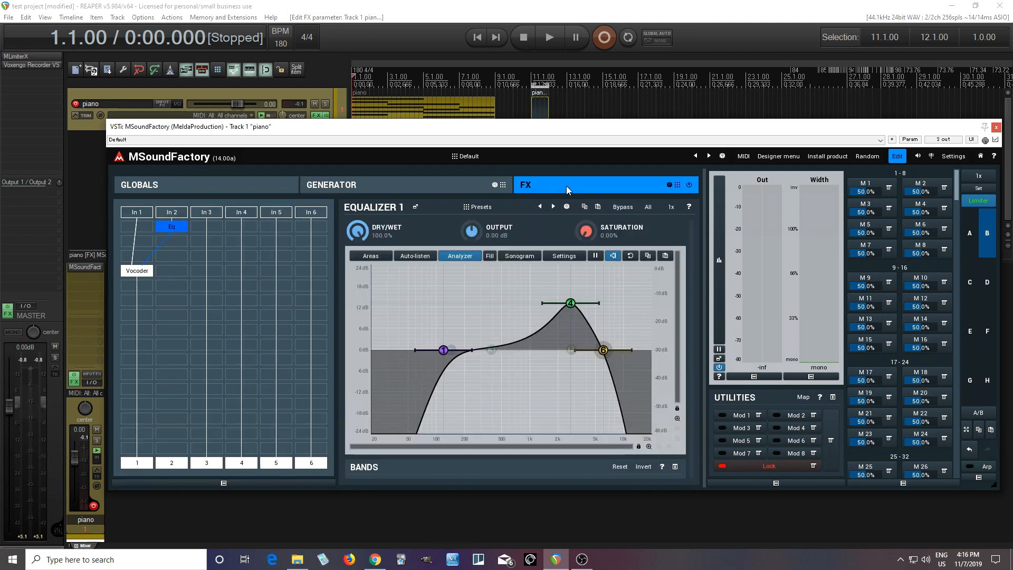
Disable the Vocoder and add a Morph plugin directly below it in lane 1
{"action": "left_click", "coordinate": [142, 277]}
{"action": "double_click", "coordinate": [139, 285]}
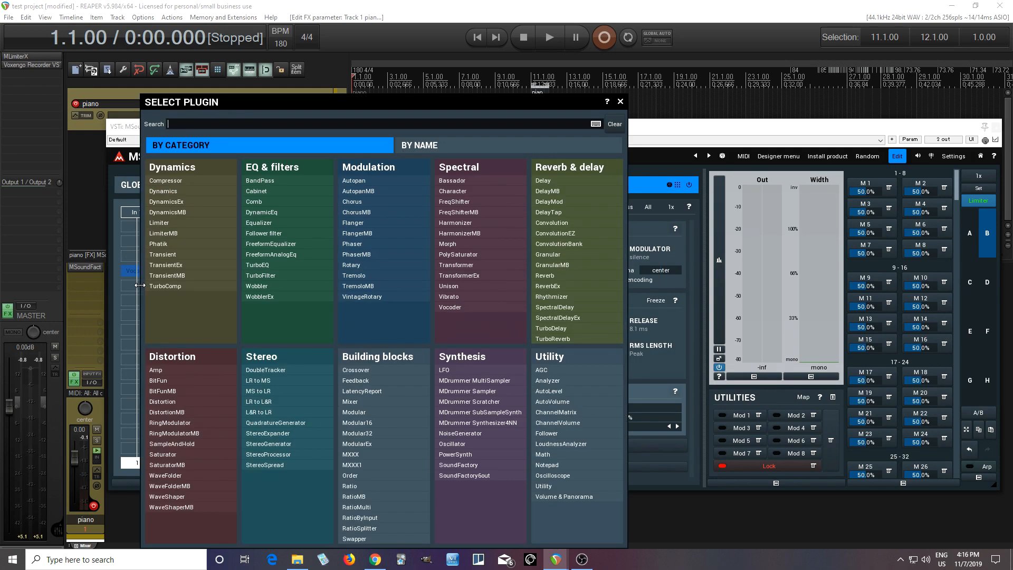
{"action": "left_click", "coordinate": [449, 243]}
Set Morph's side-chain to channel 2 and enable Steal the side-chain
{"action": "right_click", "coordinate": [149, 286]}
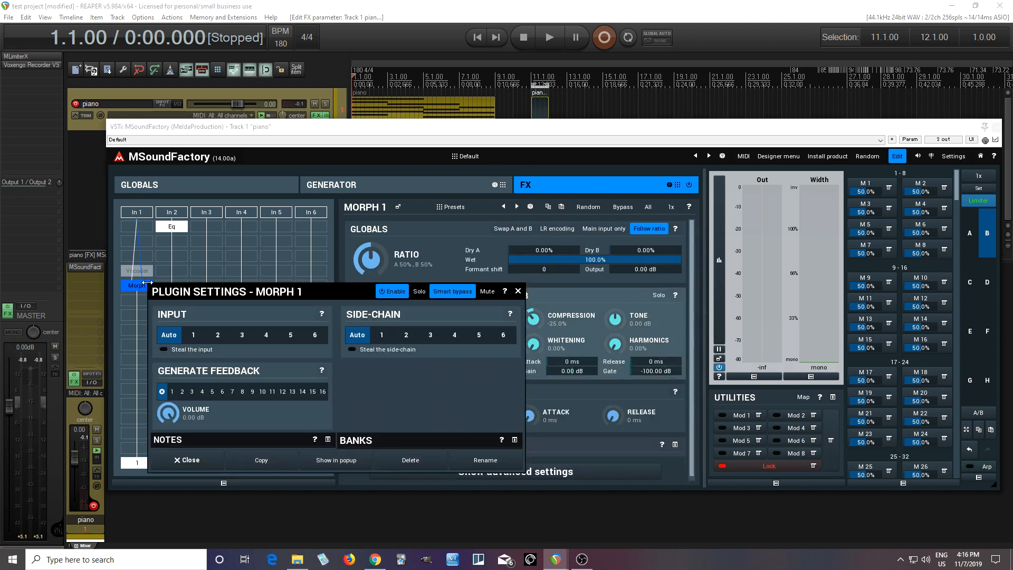
{"action": "left_click", "coordinate": [406, 335]}
{"action": "left_click", "coordinate": [382, 350]}
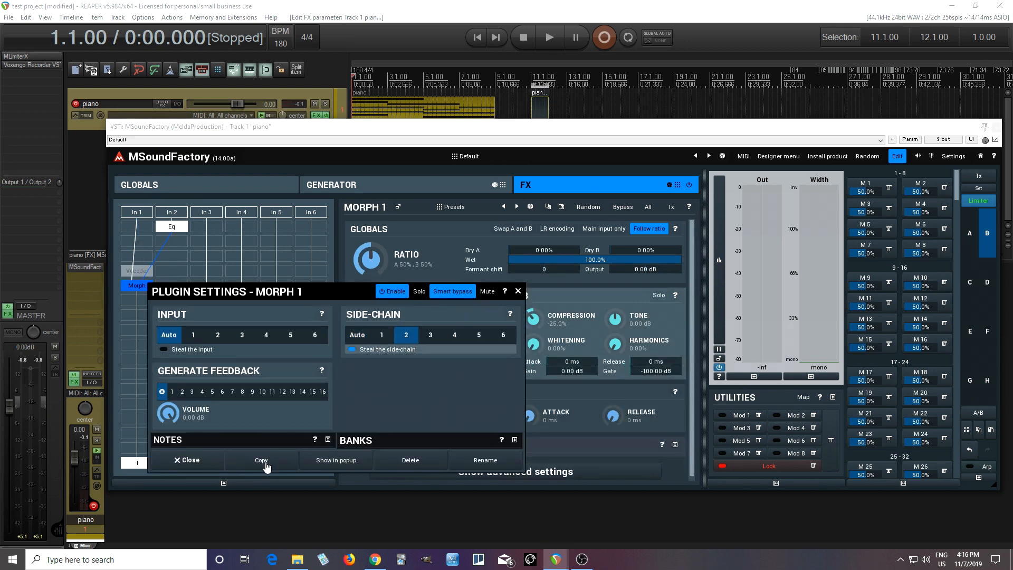
{"action": "left_click", "coordinate": [184, 460]}
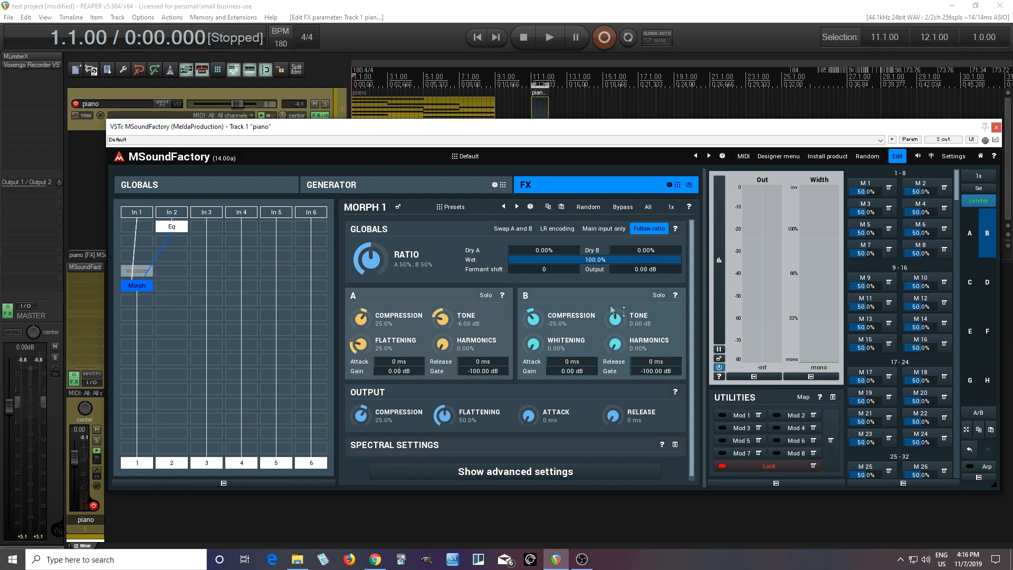
Set Morph's ratio to A 22%, B 78% while the project plays, and lower its output to -4.61 dB
{"action": "left_click", "coordinate": [550, 38]}
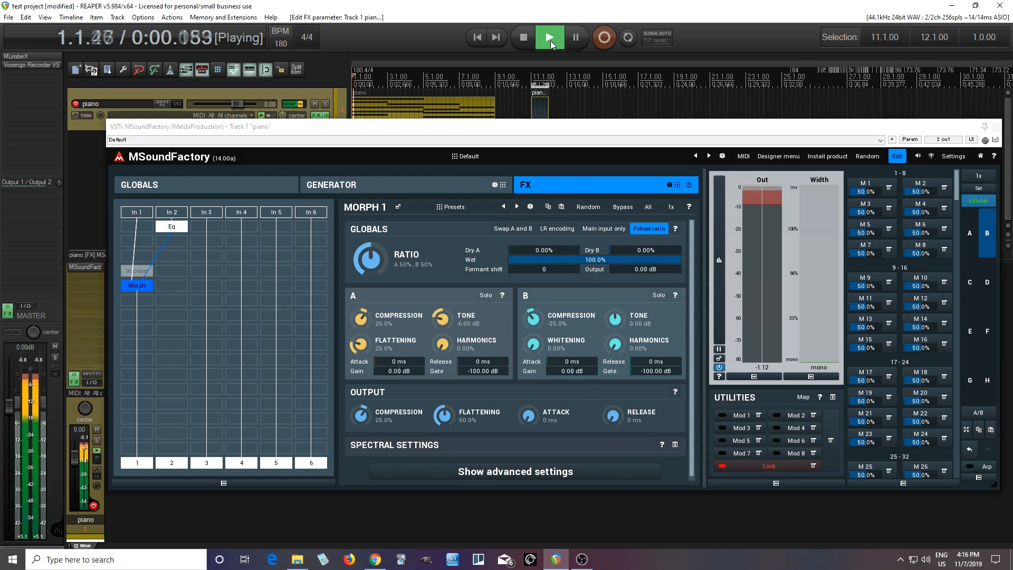
{"action": "left_click_drag", "start_coordinate": [371, 259], "coordinate": [371, 229]}
{"action": "left_click", "coordinate": [524, 38]}
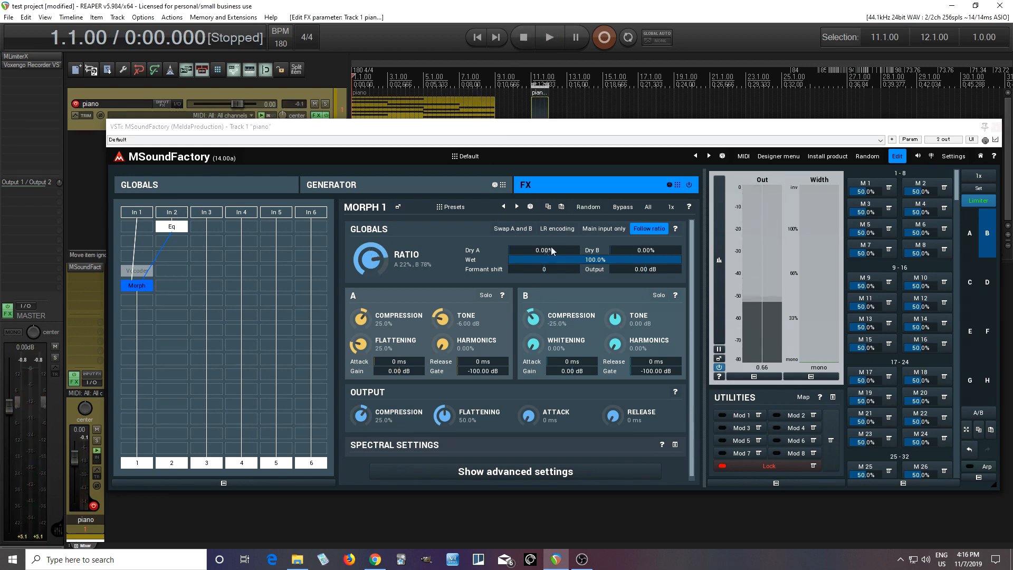
{"action": "left_click_drag", "start_coordinate": [617, 267], "coordinate": [617, 274]}
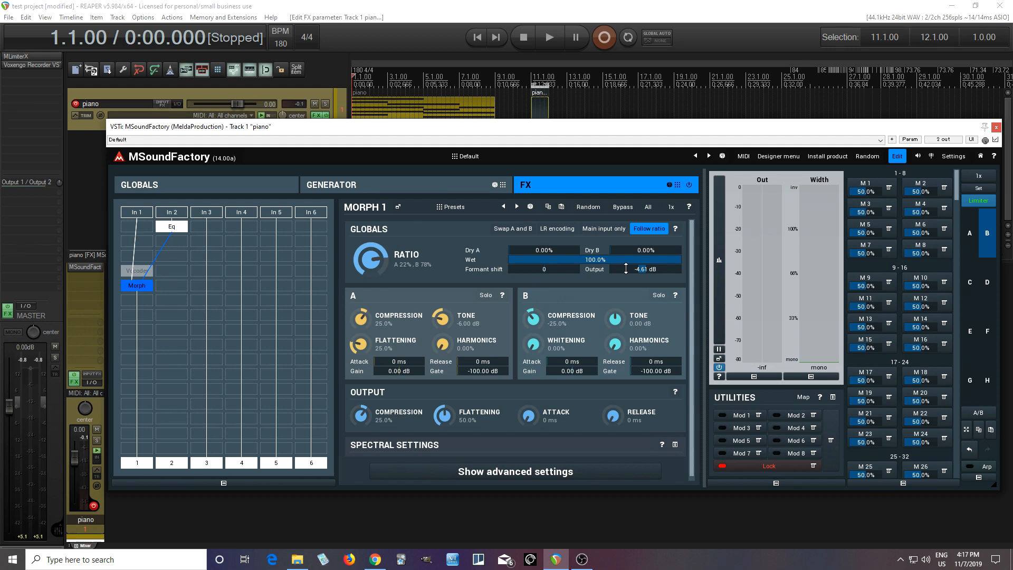
In the generator, disable the Oscillator, add an Additive module below it in lane 1 and set its harmonic count to 41
{"action": "left_click", "coordinate": [376, 186]}
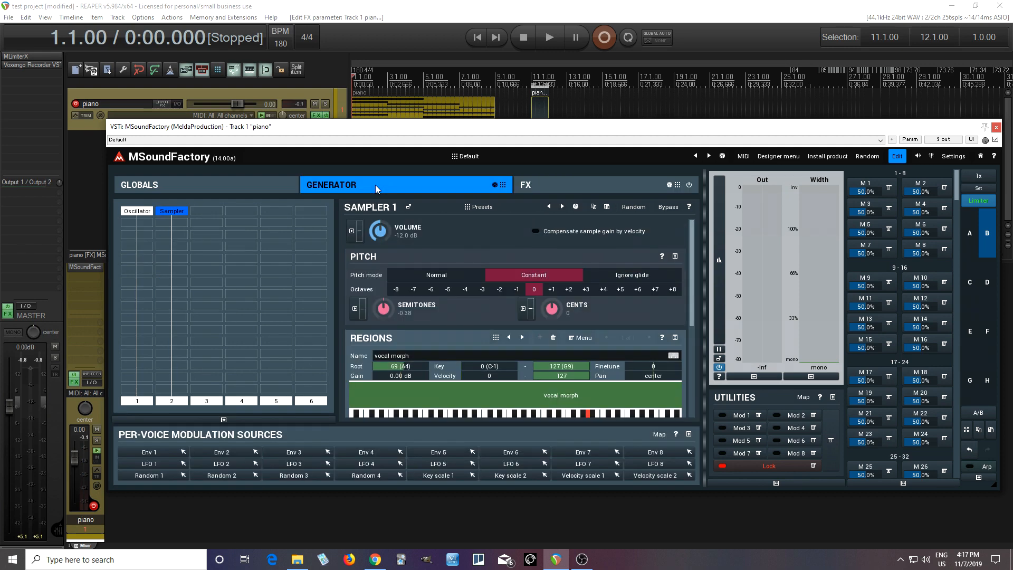
{"action": "left_click", "coordinate": [137, 212]}
{"action": "left_click", "coordinate": [136, 213]}
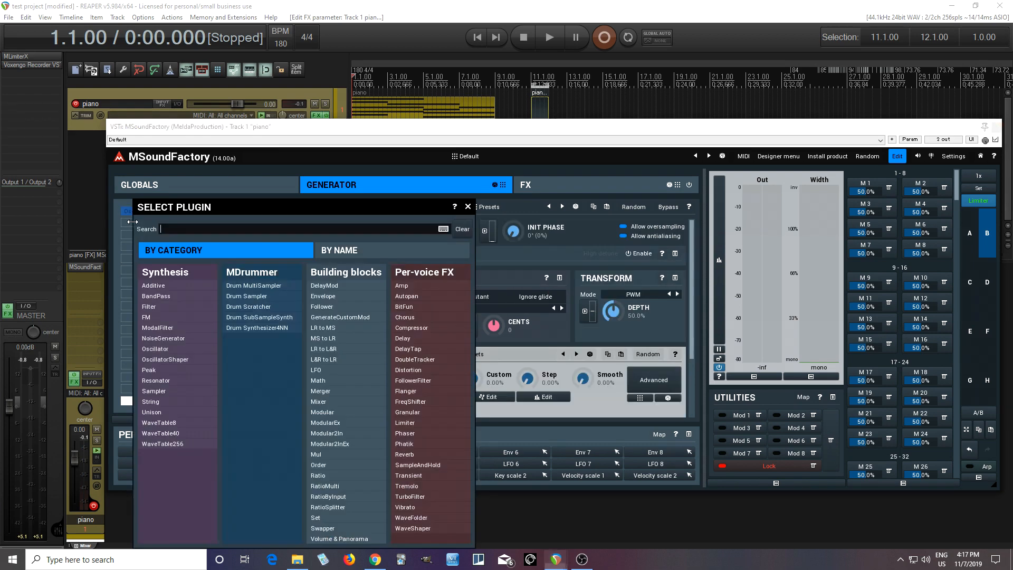
{"action": "left_click", "coordinate": [196, 288]}
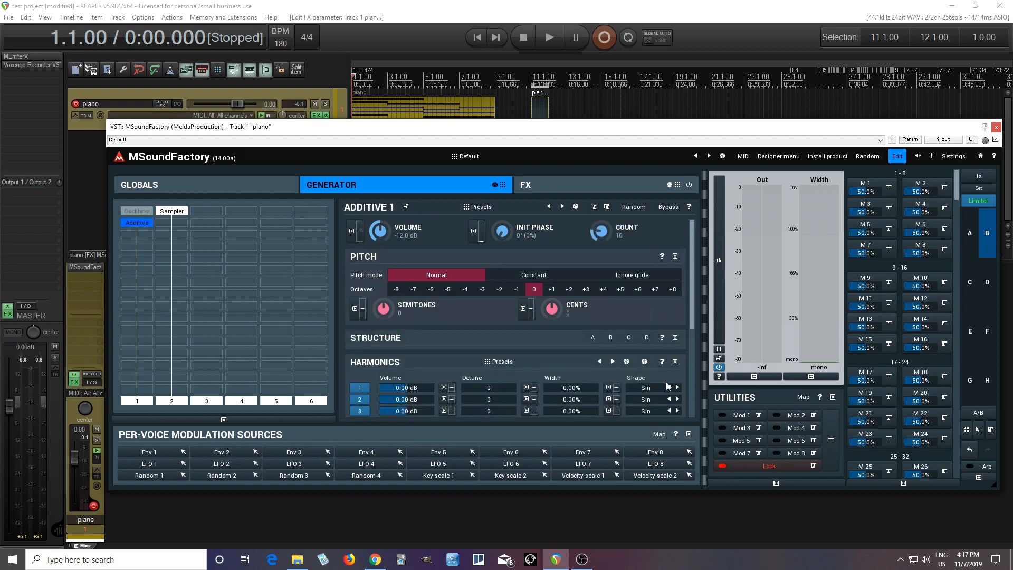
{"action": "left_click_drag", "start_coordinate": [693, 312], "coordinate": [693, 334]}
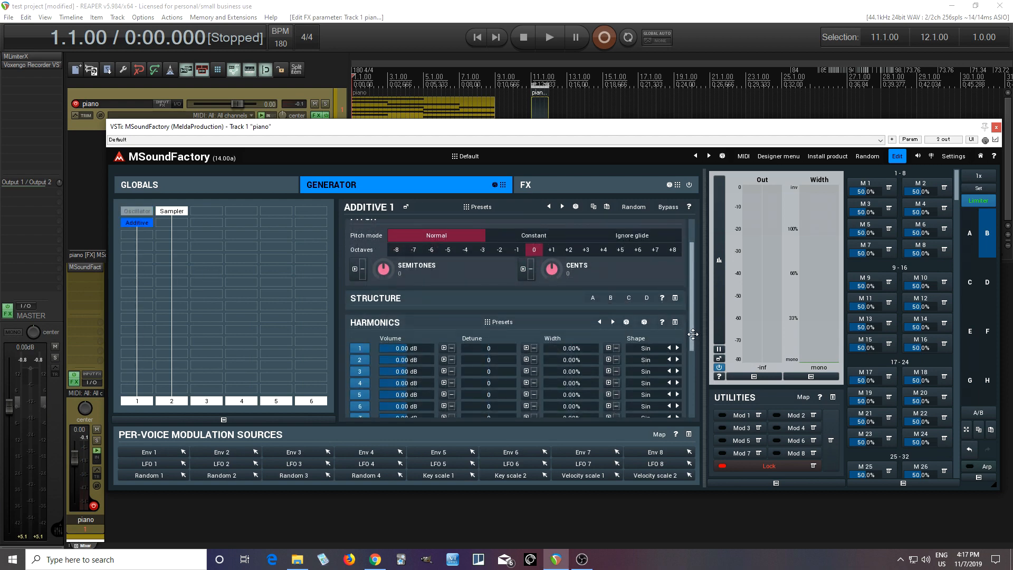
{"action": "scroll", "coordinate": [620, 235], "scroll_direction": "up", "scroll_amount": 2}
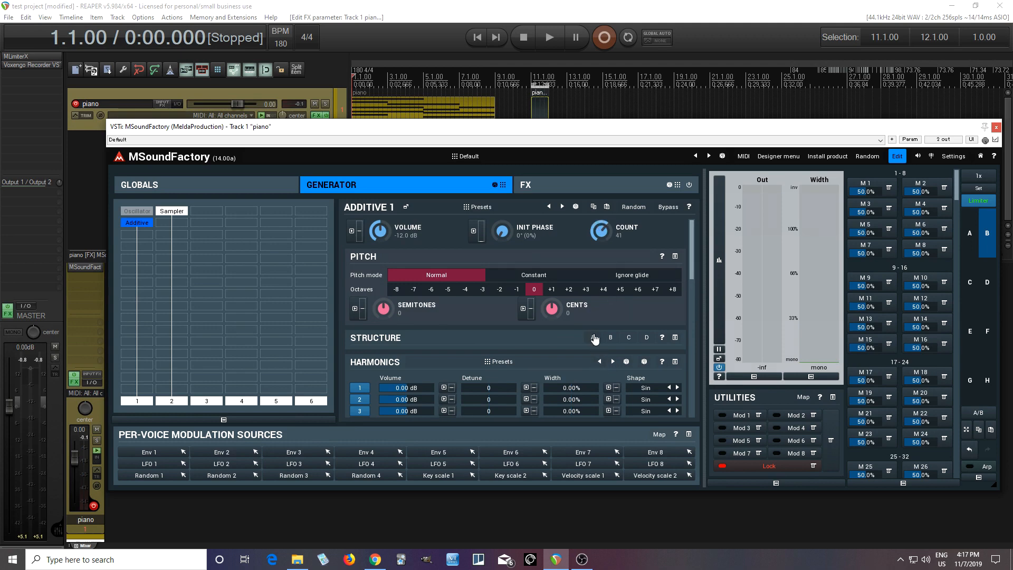
Load the 1930 horror preset into Additive's harmonic structure A
{"action": "left_click", "coordinate": [595, 338]}
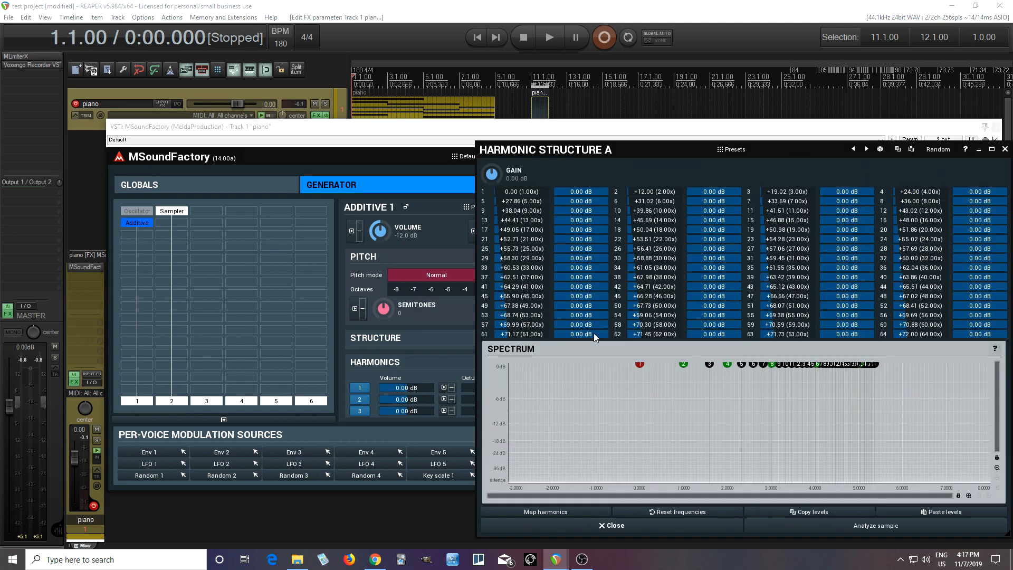
{"action": "left_click", "coordinate": [739, 151]}
{"action": "left_click", "coordinate": [291, 194]}
{"action": "left_click", "coordinate": [315, 408]}
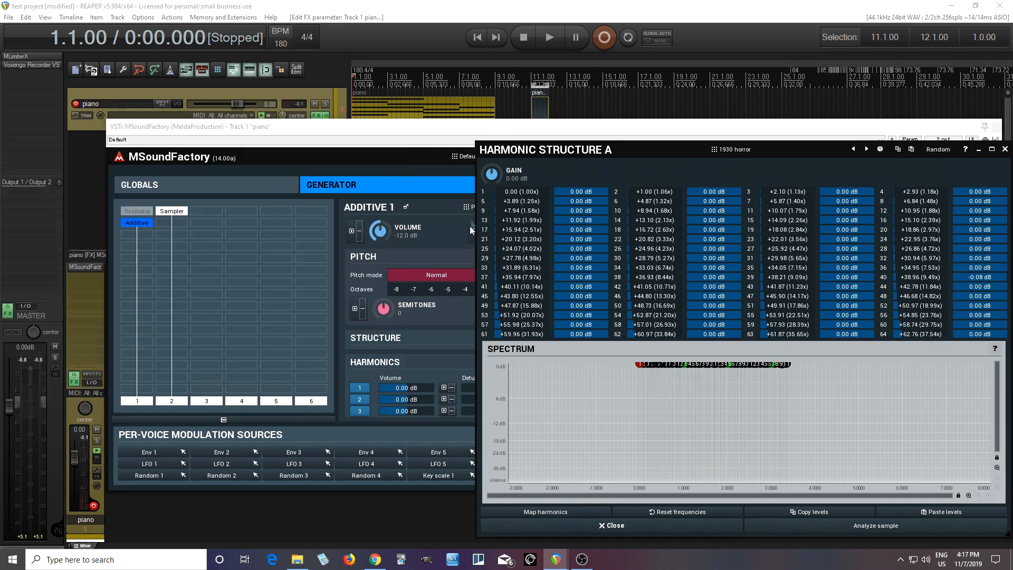
Lower structure A's gain to -8.26 dB and set Additive's volume to -22.6 dB while the project plays
{"action": "left_click_drag", "start_coordinate": [388, 229], "coordinate": [387, 248]}
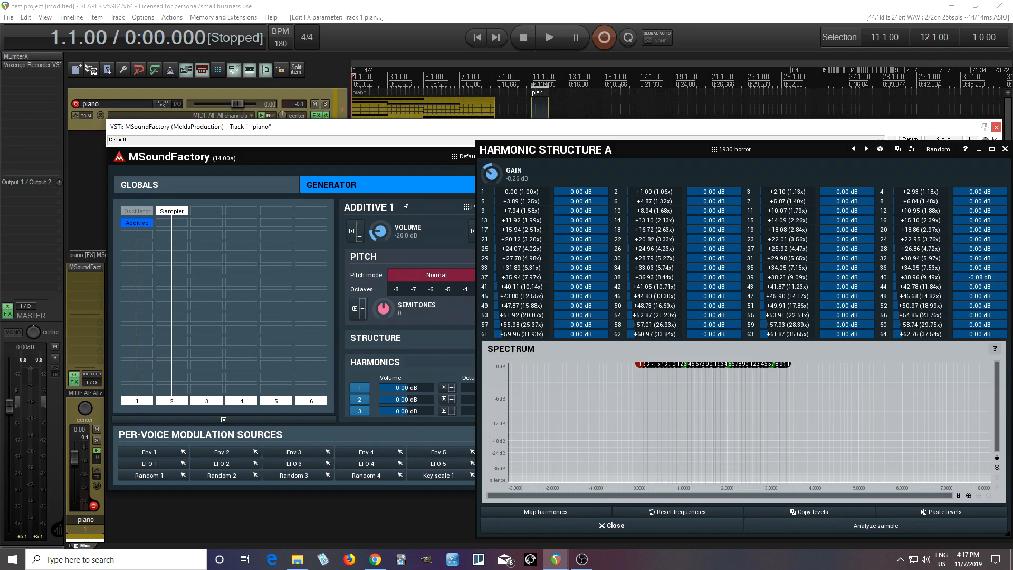
{"action": "left_click", "coordinate": [660, 526]}
{"action": "left_click", "coordinate": [554, 45]}
{"action": "mouse_move", "coordinate": [382, 233]}
{"action": "left_mouse_down"}
{"action": "mouse_move", "coordinate": [383, 243]}
{"action": "mouse_move", "coordinate": [382, 227]}
{"action": "left_mouse_up"}
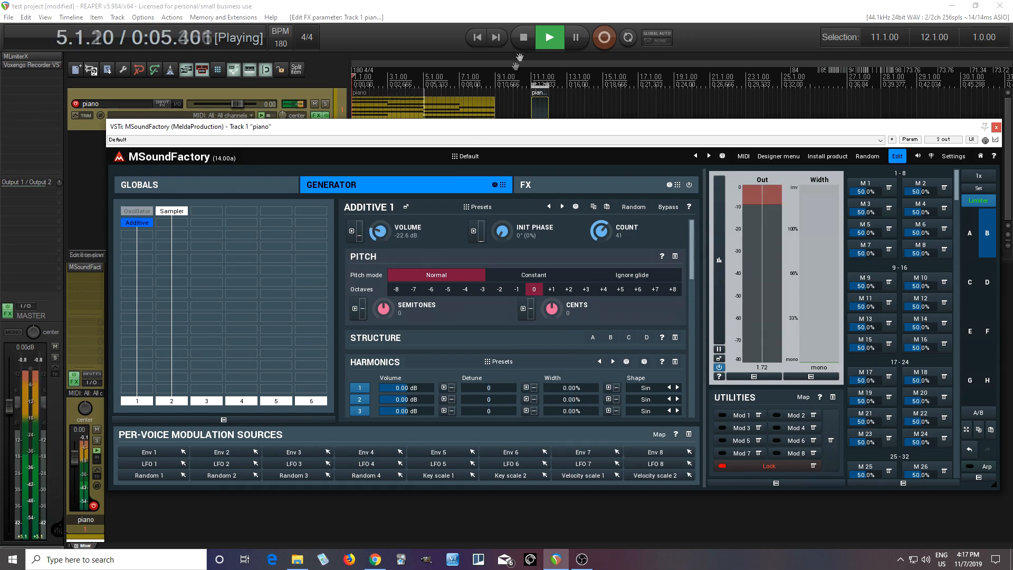
{"action": "key", "text": "space"}
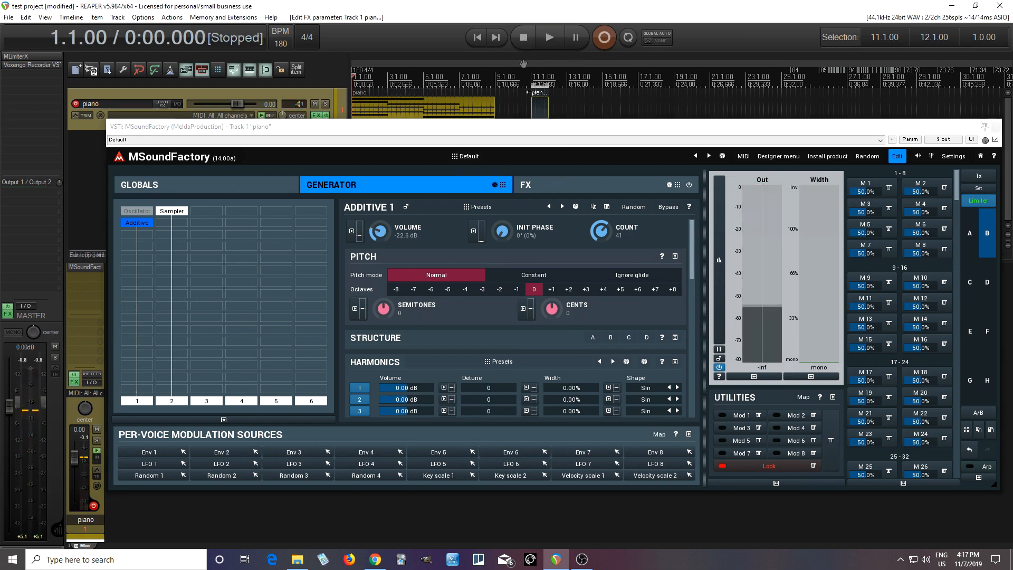
{"action": "key", "text": "Home"}
In FX, disable Morph and enable the Vocoder, and play the project to hear it with the Additive source
{"action": "left_click", "coordinate": [547, 182]}
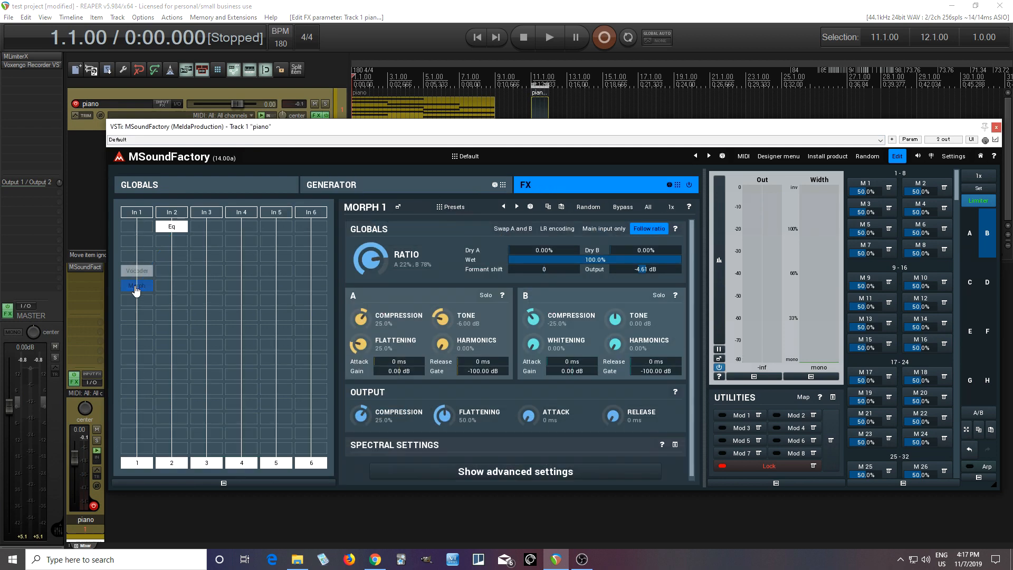
{"action": "left_click", "coordinate": [142, 271]}
{"action": "left_click", "coordinate": [551, 42]}
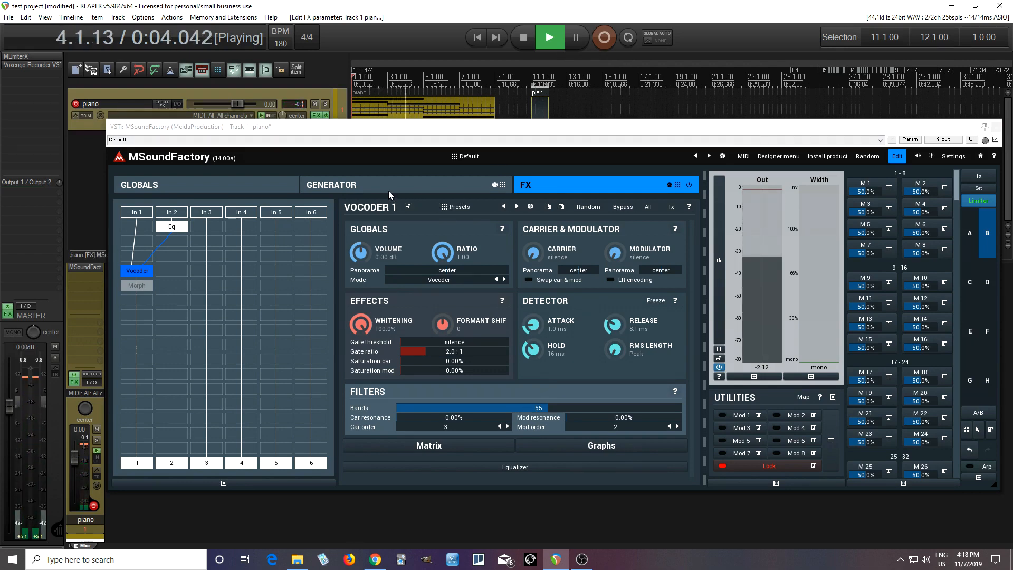
{"action": "left_click", "coordinate": [528, 41]}
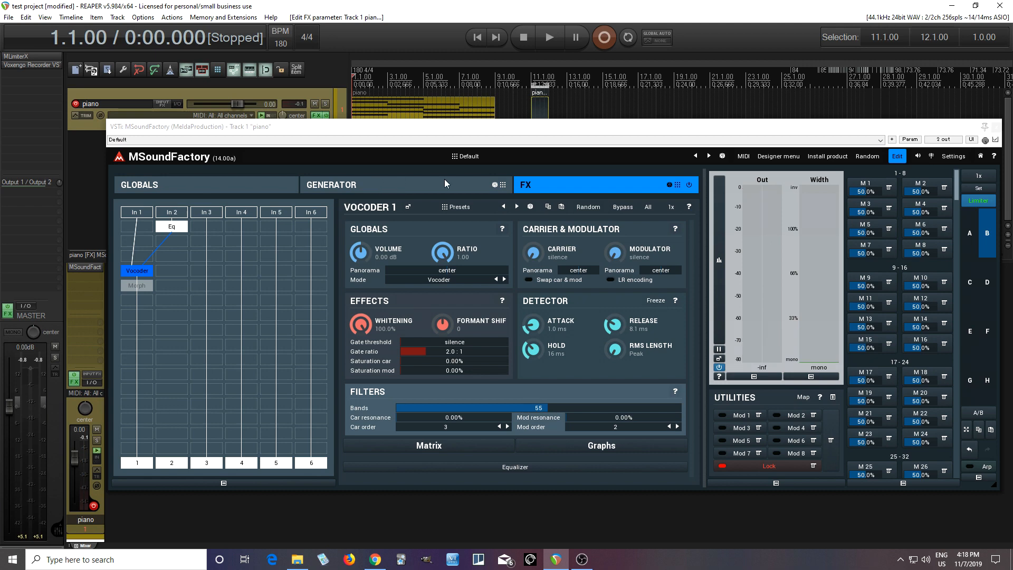
Turn off the FX section and generator lane 2, and play the project to hear Additive alone
{"action": "left_click", "coordinate": [689, 185]}
{"action": "left_click", "coordinate": [357, 187]}
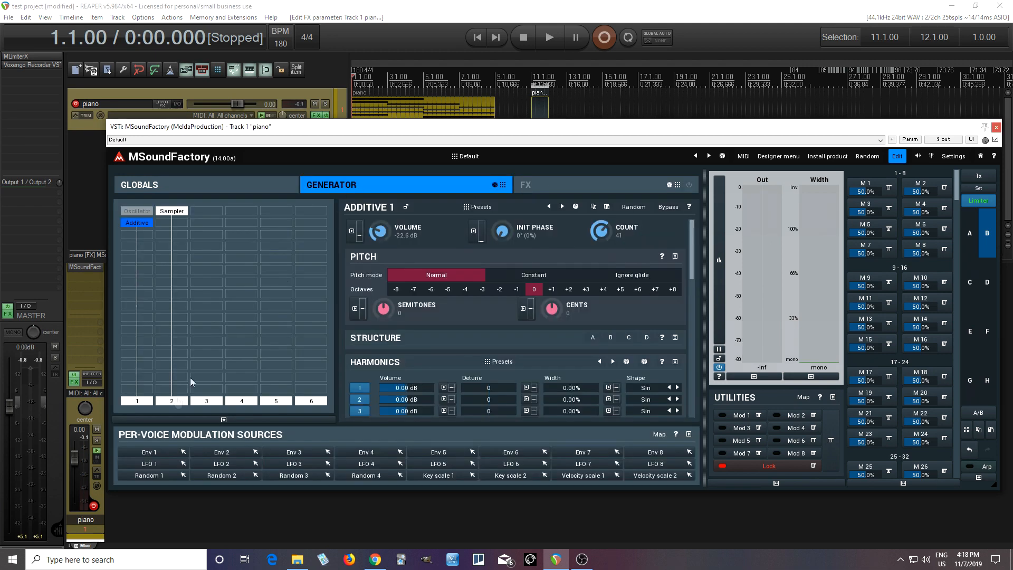
{"action": "left_click", "coordinate": [171, 402]}
{"action": "left_click", "coordinate": [544, 46]}
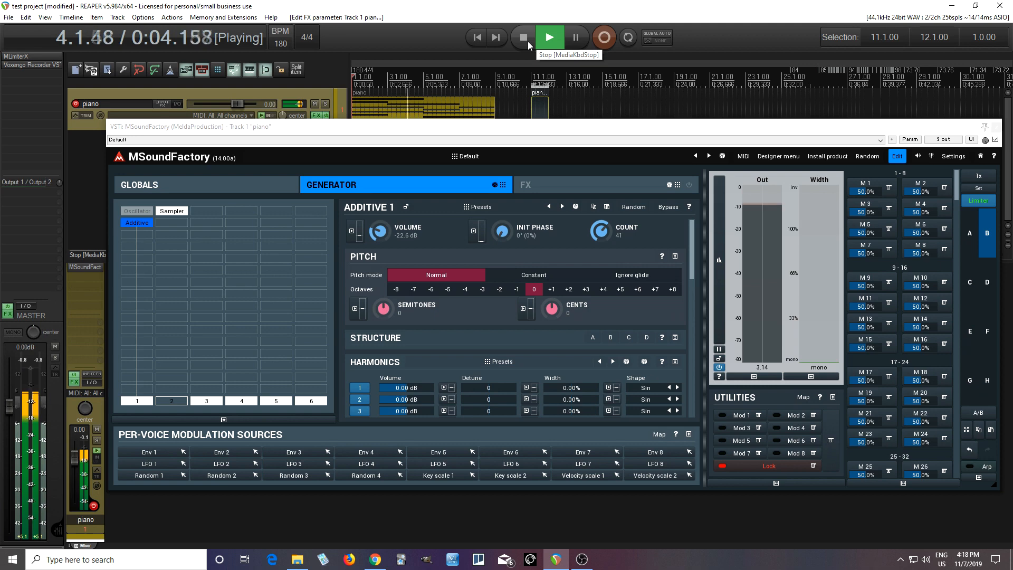
{"action": "left_click", "coordinate": [527, 41]}
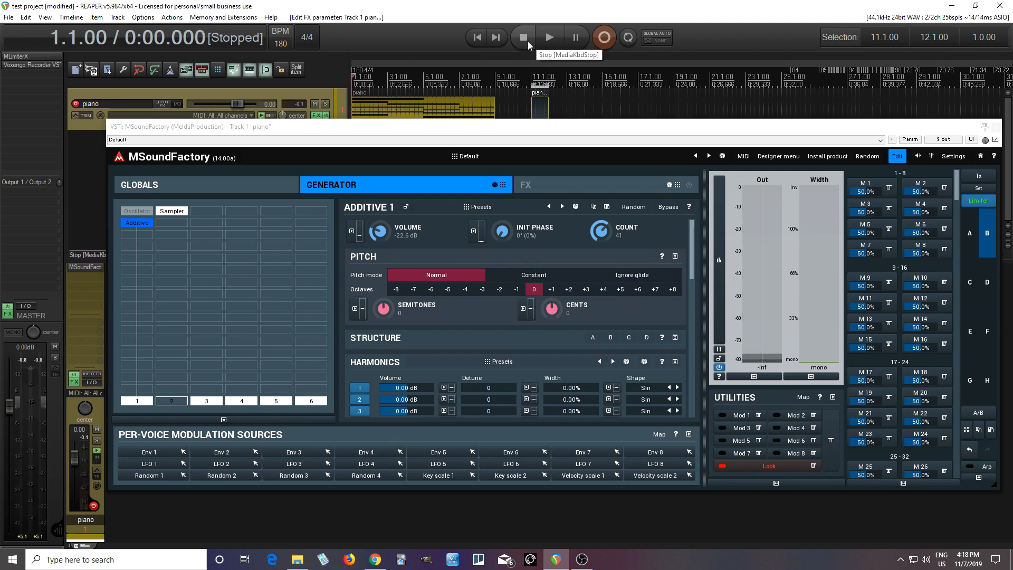
Enable the Oscillator in place of Additive, and turn generator lane 2 and the FX section back on
{"action": "left_click", "coordinate": [142, 212]}
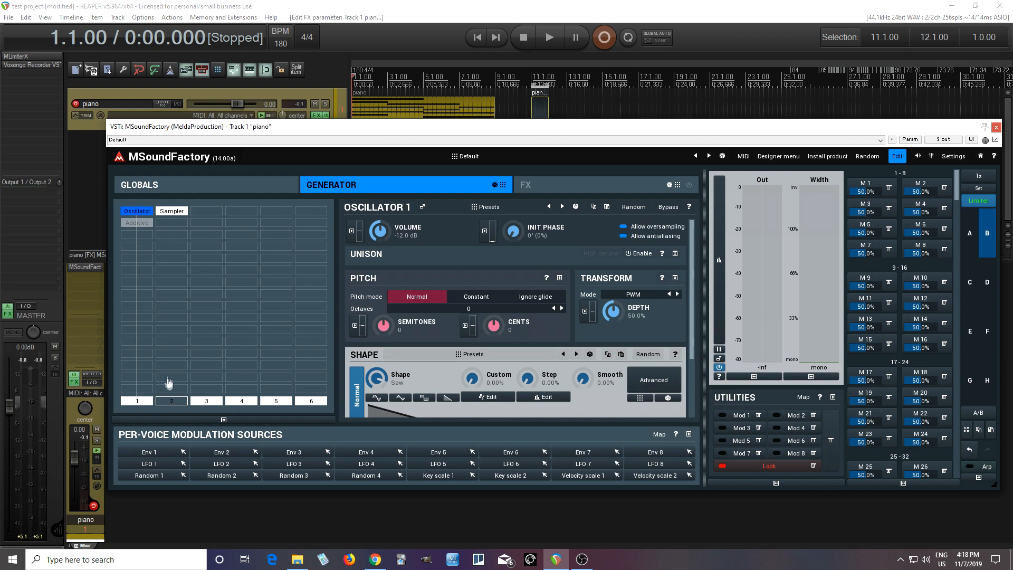
{"action": "left_click", "coordinate": [169, 399]}
{"action": "left_click", "coordinate": [676, 186]}
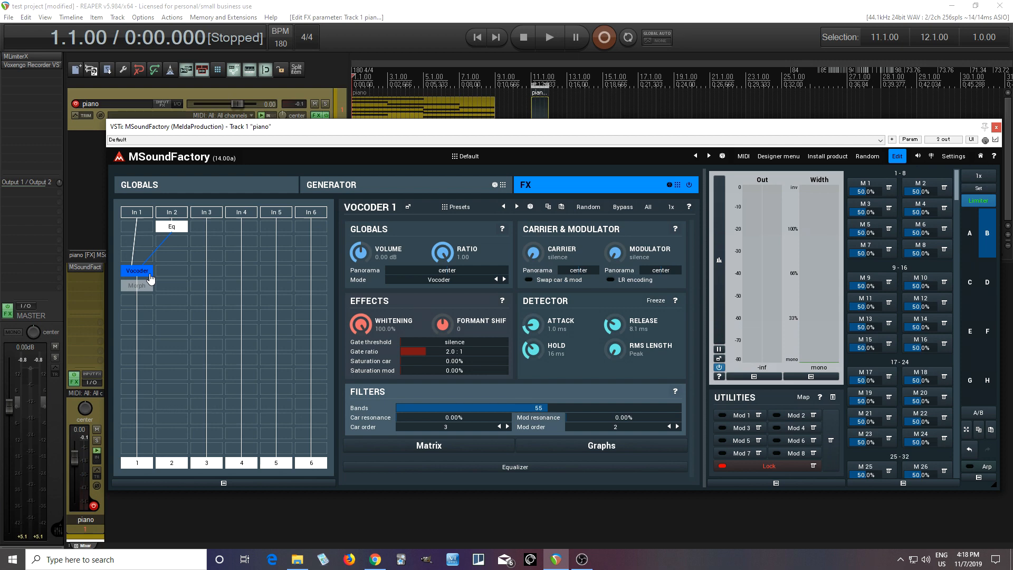
Enable looping on the Sampler's vocal morph sample, set the loop from 1410 ms to 1850 ms and play the project to hear it
{"action": "left_click", "coordinate": [404, 182]}
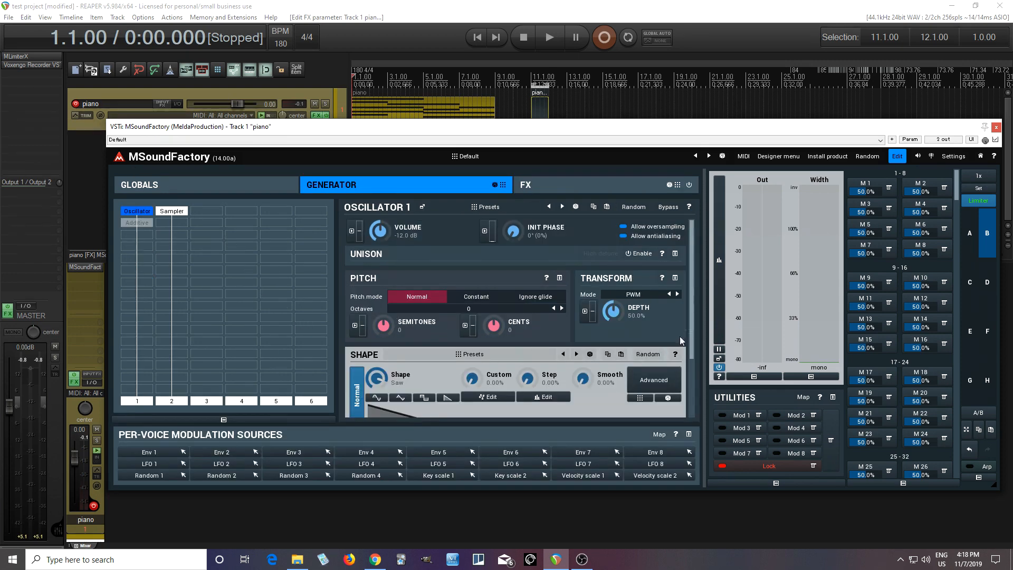
{"action": "left_click", "coordinate": [172, 211]}
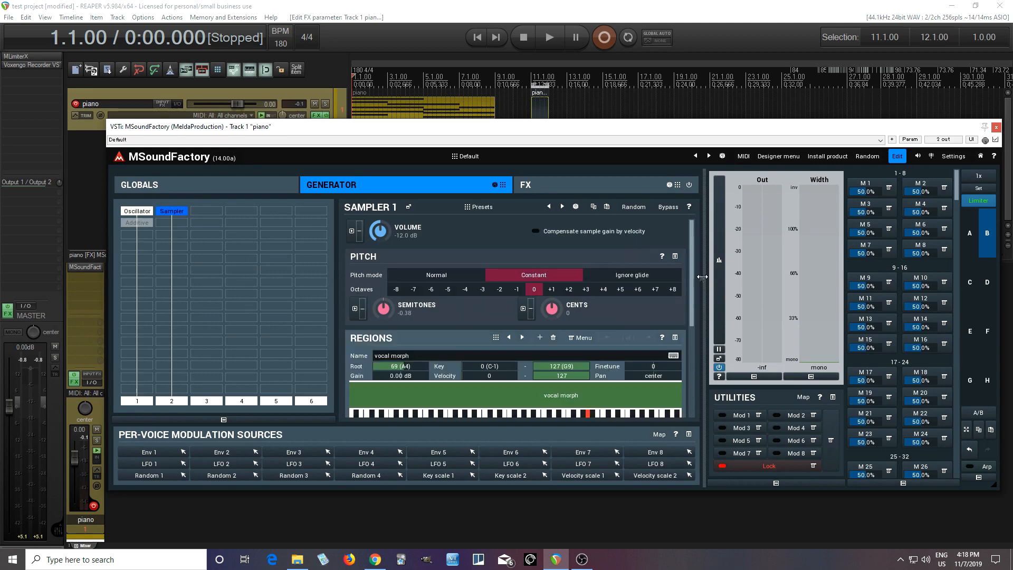
{"action": "scroll", "coordinate": [694, 268], "scroll_direction": "down", "scroll_amount": 5}
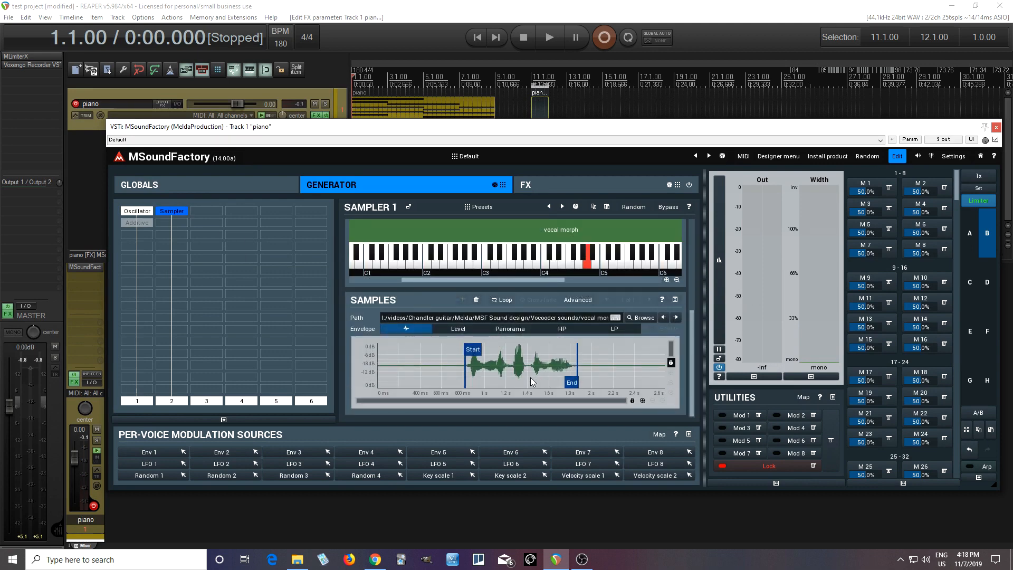
{"action": "left_click", "coordinate": [501, 300]}
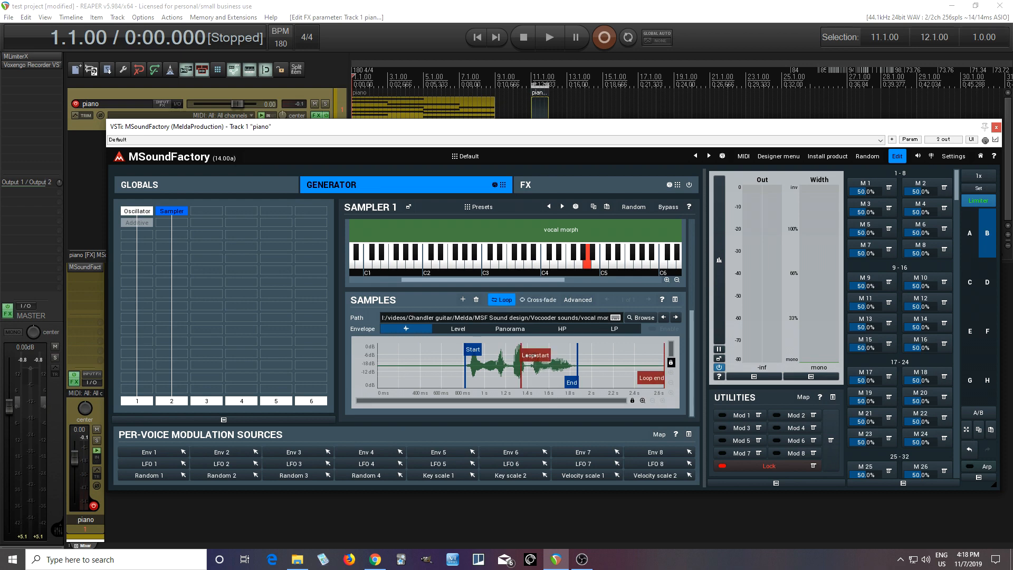
{"action": "left_click_drag", "start_coordinate": [533, 356], "coordinate": [541, 356]}
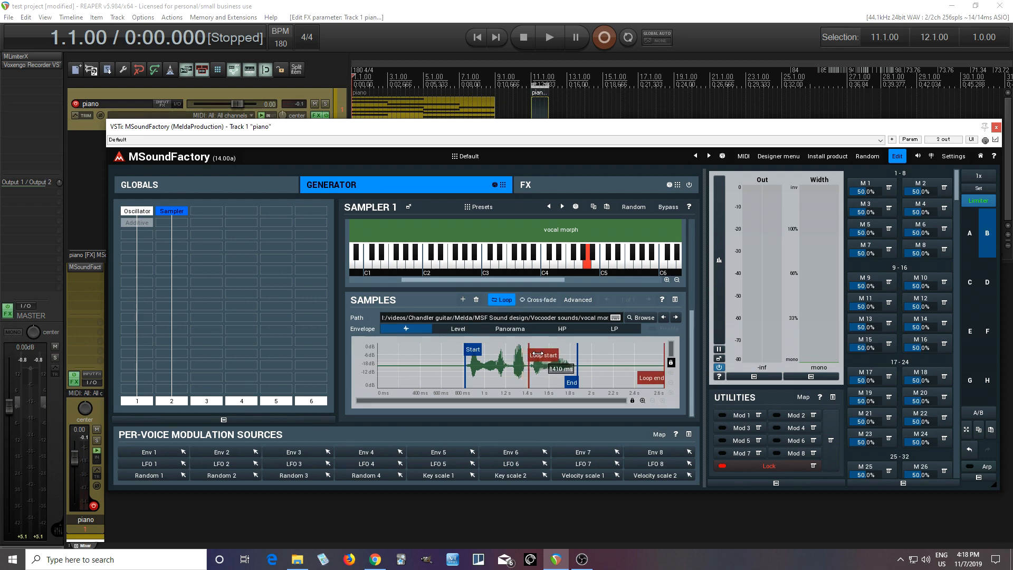
{"action": "left_click_drag", "start_coordinate": [652, 379], "coordinate": [569, 383]}
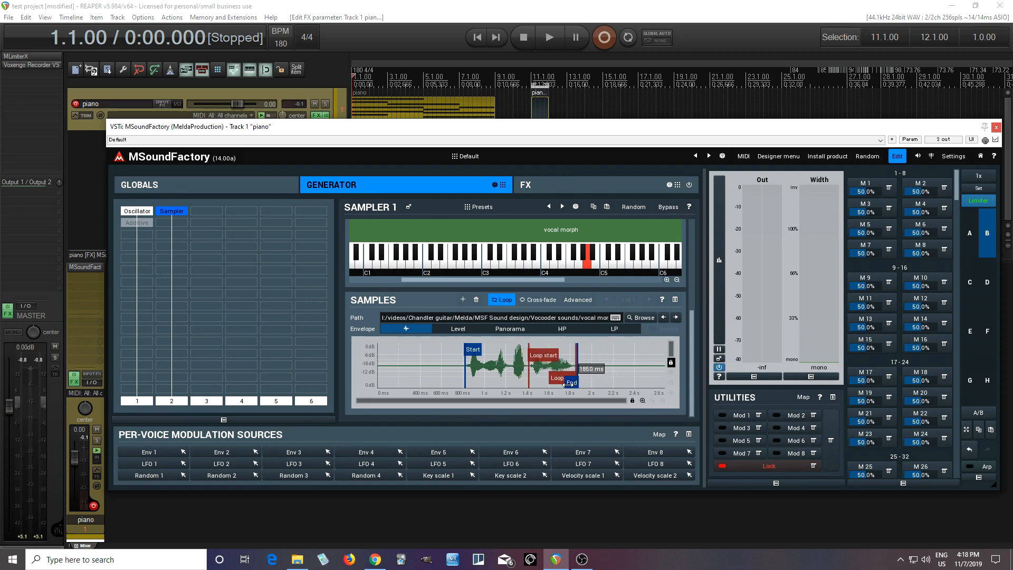
{"action": "left_click", "coordinate": [547, 42]}
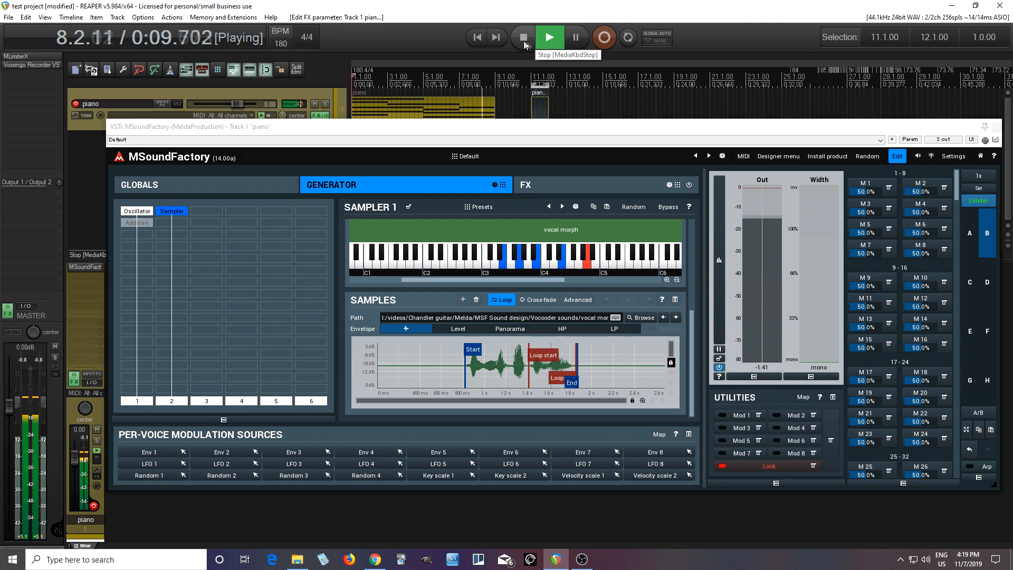
{"action": "left_click", "coordinate": [525, 36]}
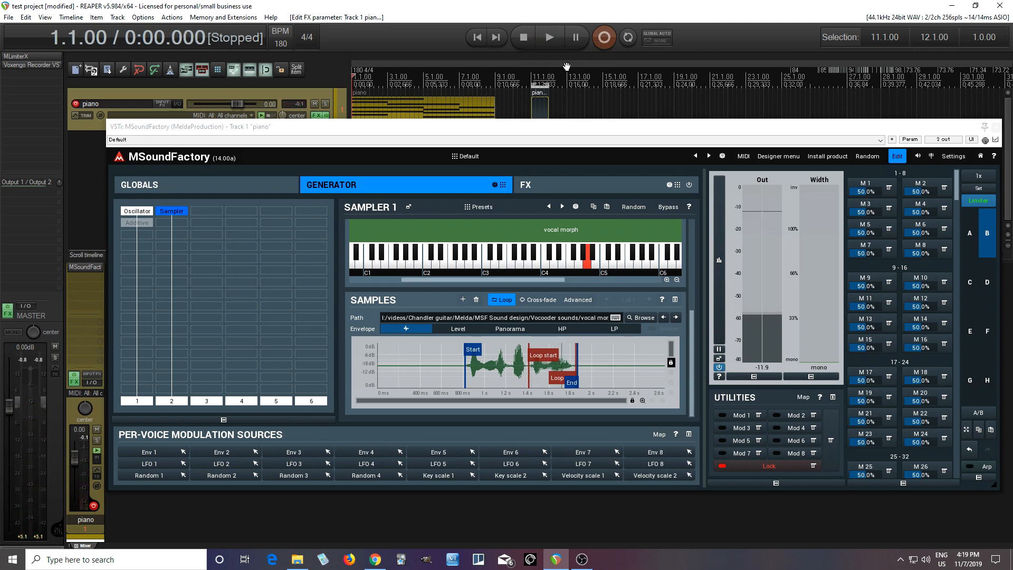